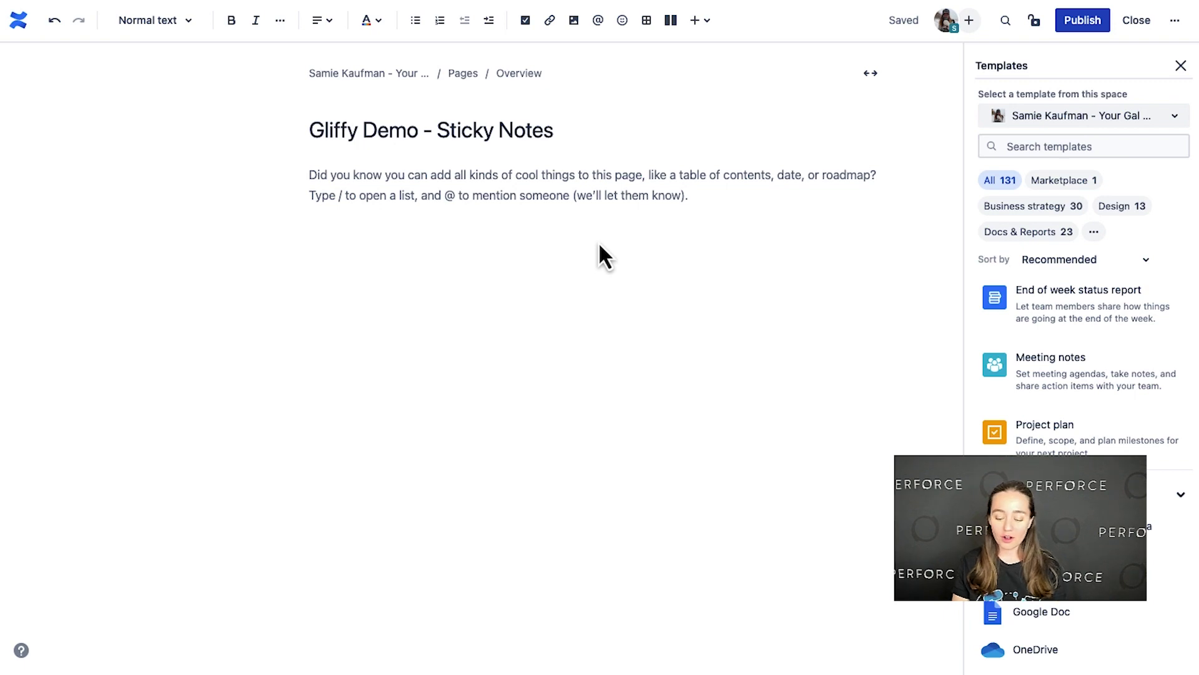
- Insert a new Gliffy Diagram into the page using the /gliffy slash command
{"action": "type", "text": "/gliffy"}
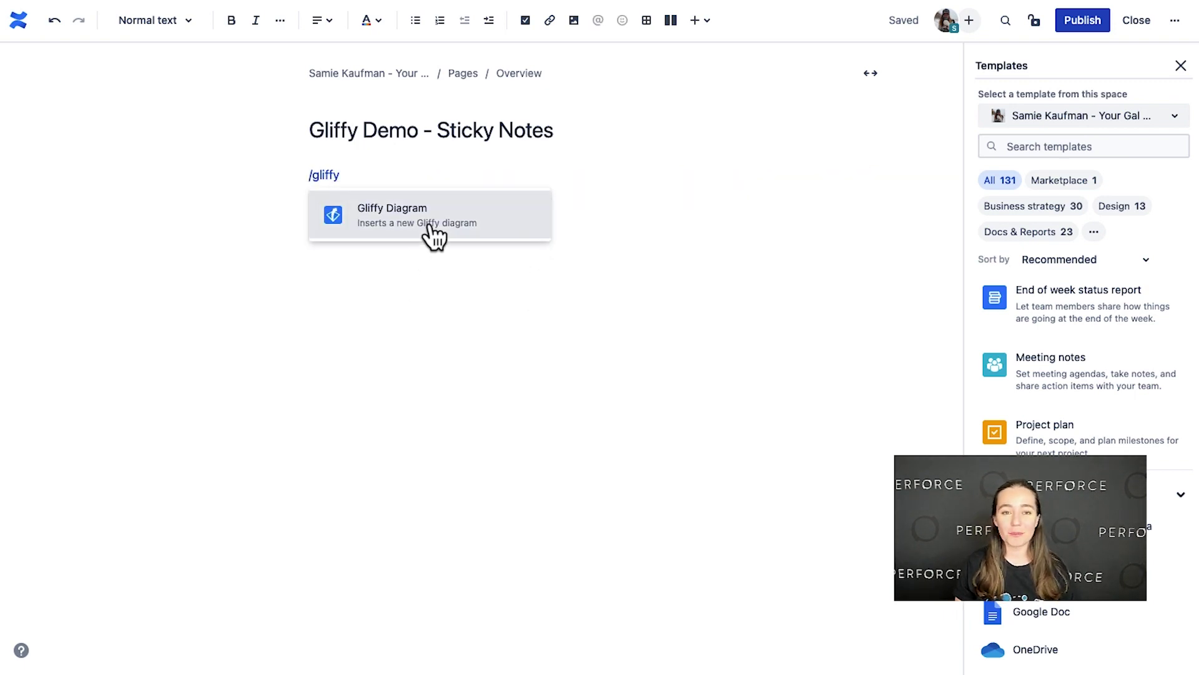
{"action": "left_click", "coordinate": [425, 222]}
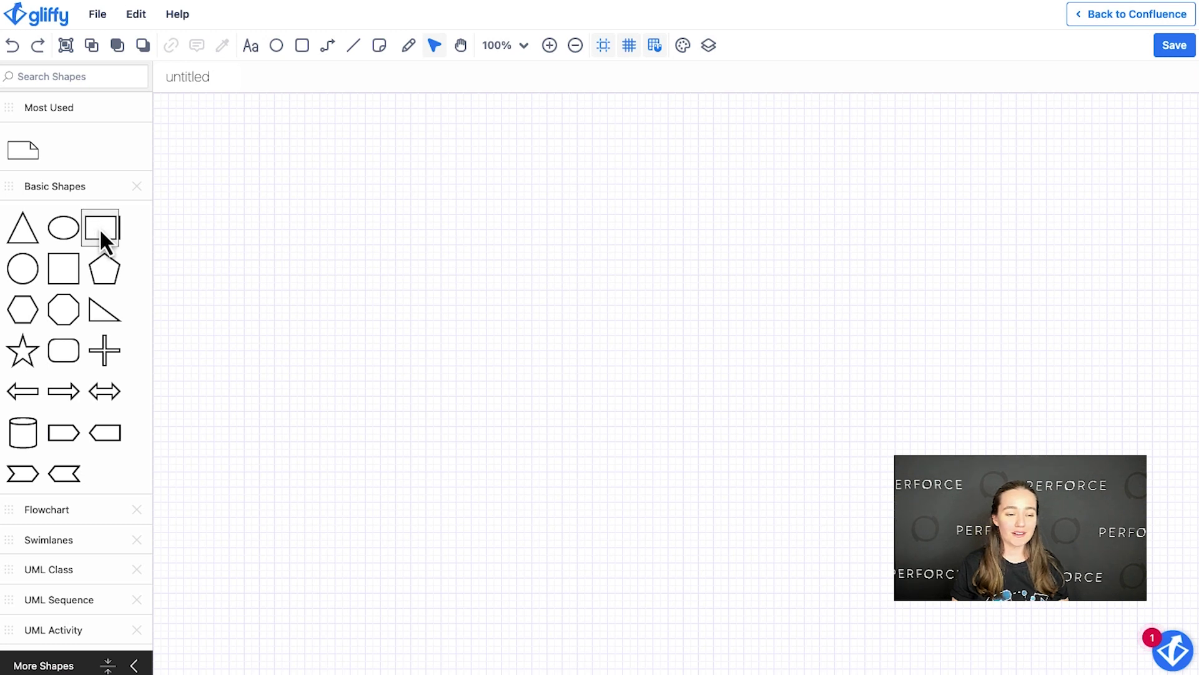
{"action": "left_click_drag", "start_coordinate": [99, 228], "coordinate": [326, 245]}
{"action": "type", "text": "Id"}
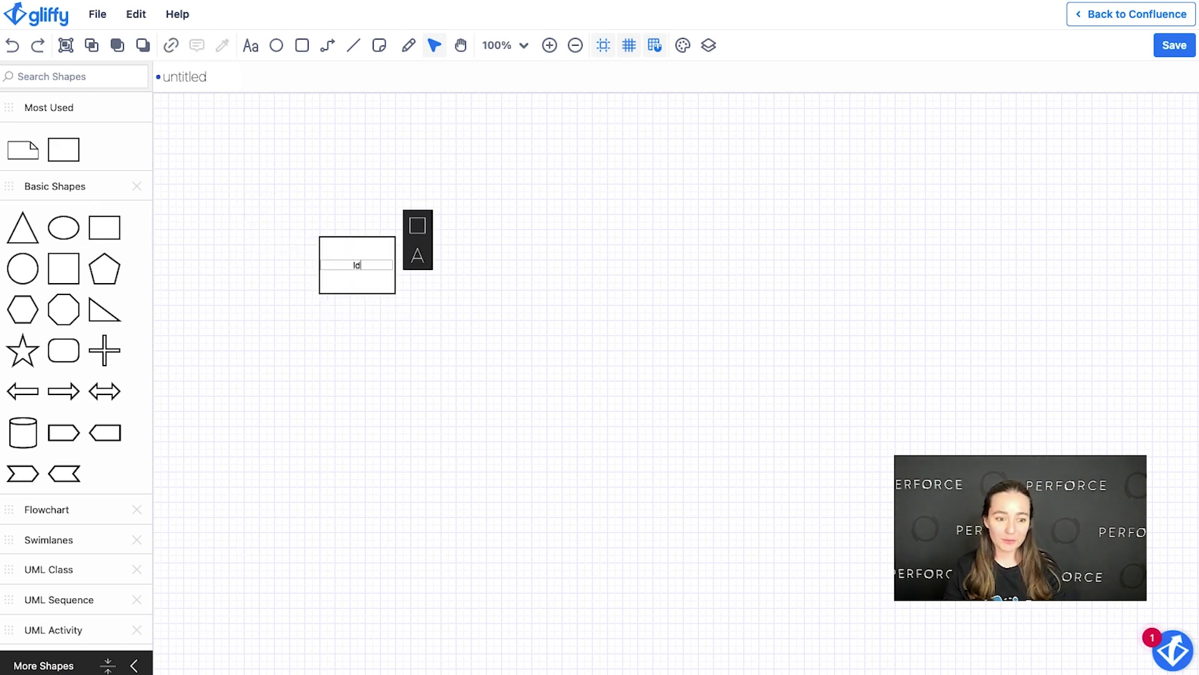
{"action": "type", "text": "ea 1"}
{"action": "left_click", "coordinate": [219, 257]}
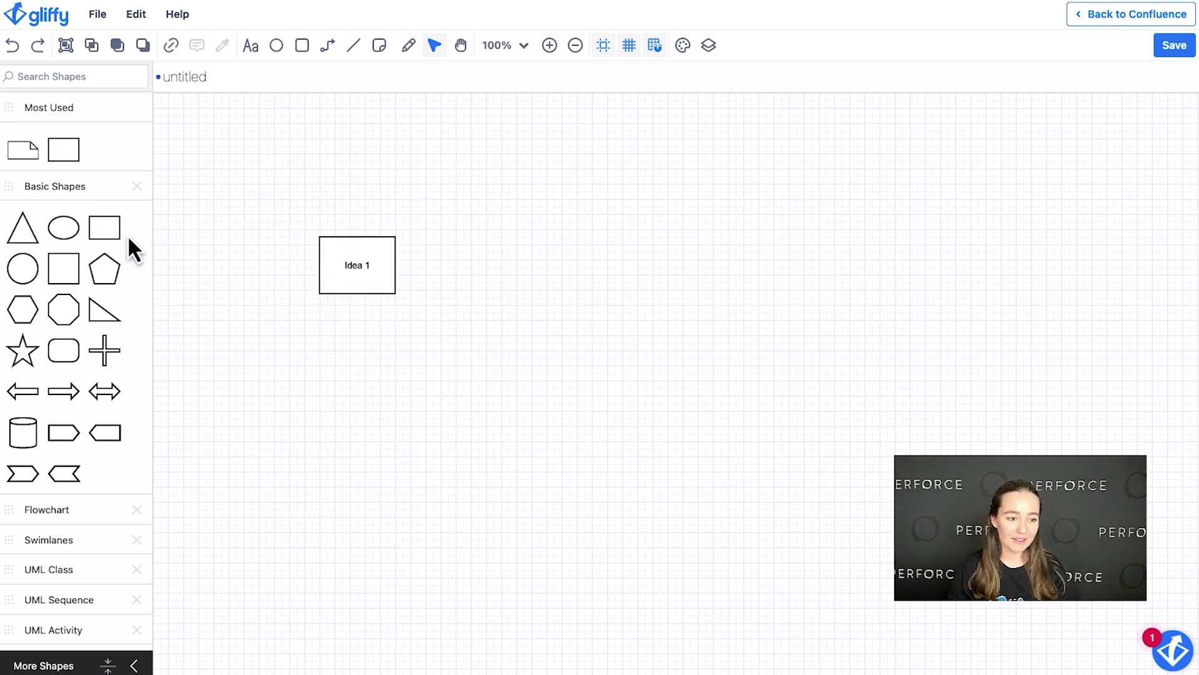
{"action": "left_click_drag", "start_coordinate": [104, 227], "coordinate": [449, 255]}
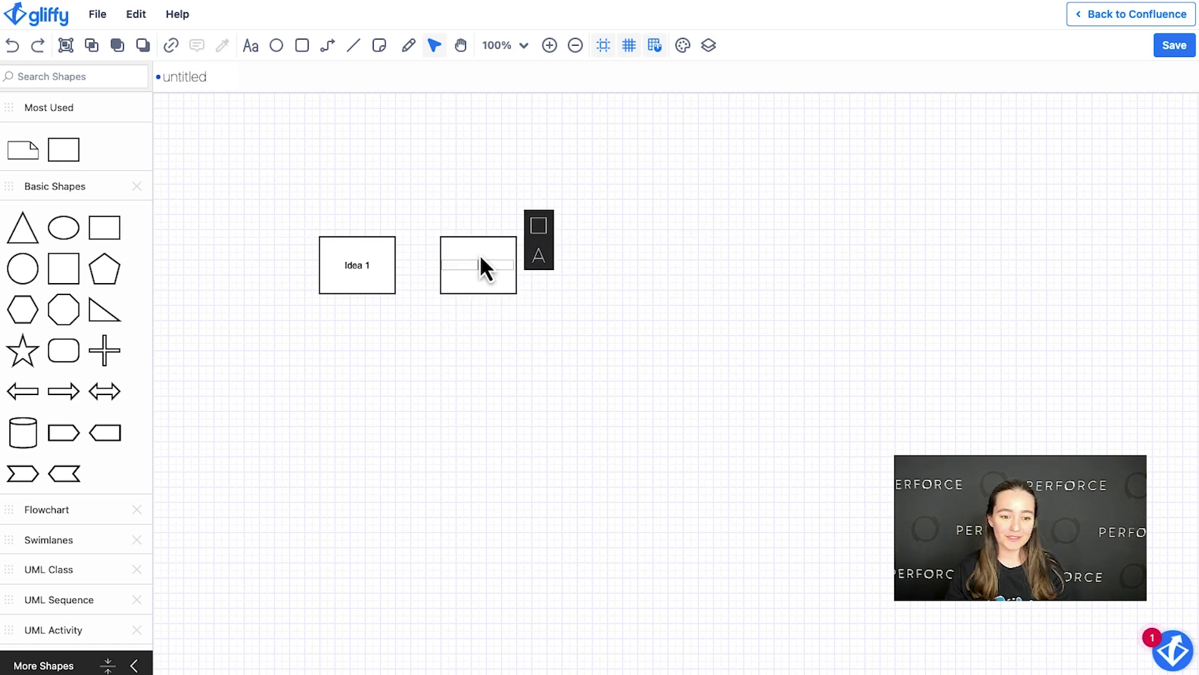
{"action": "left_click", "coordinate": [599, 355]}
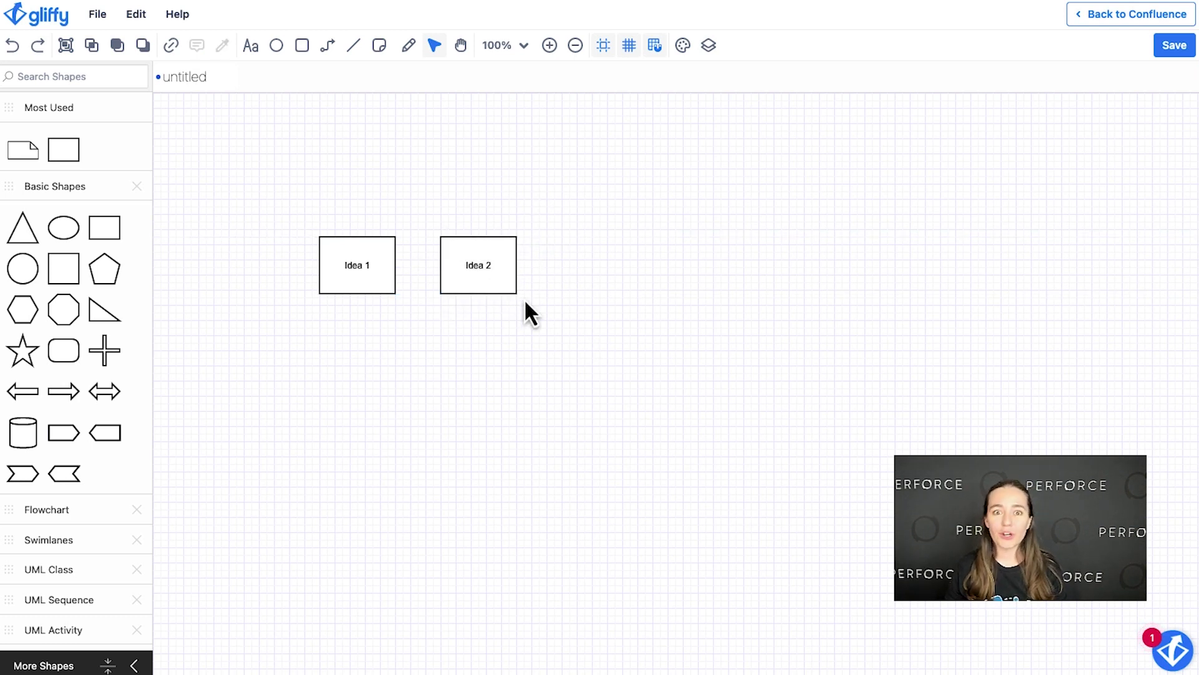
{"action": "left_click", "coordinate": [473, 264]}
{"action": "left_click_drag", "start_coordinate": [471, 260], "coordinate": [617, 273]}
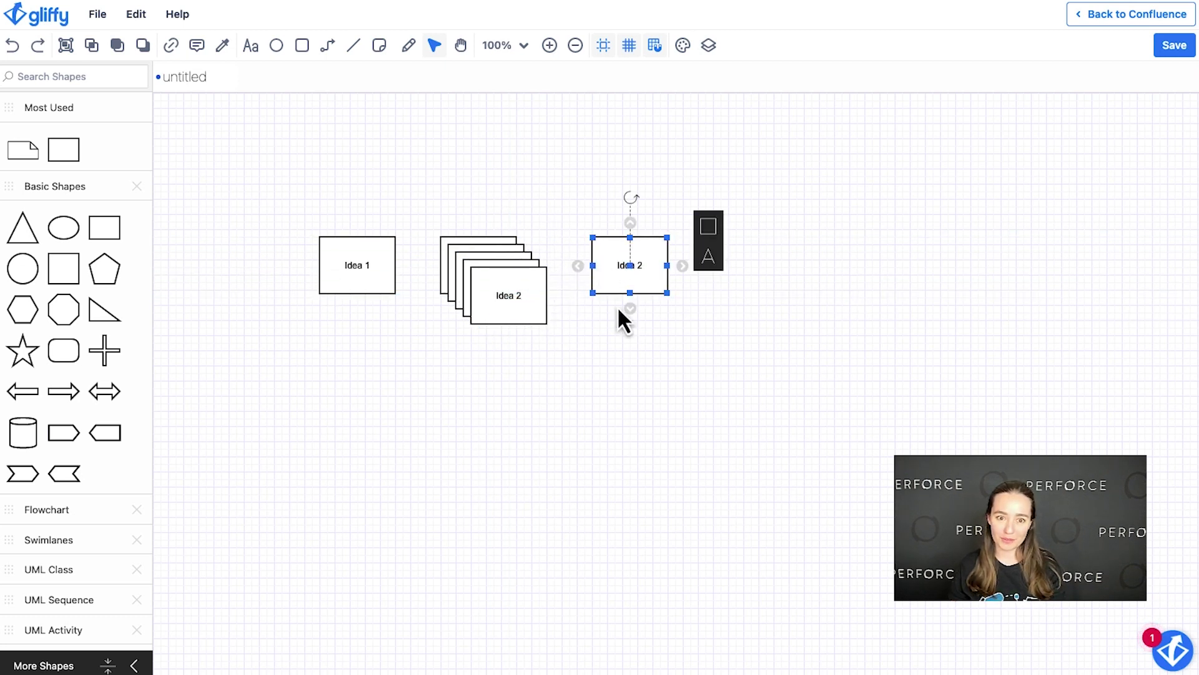
{"action": "left_click", "coordinate": [620, 332]}
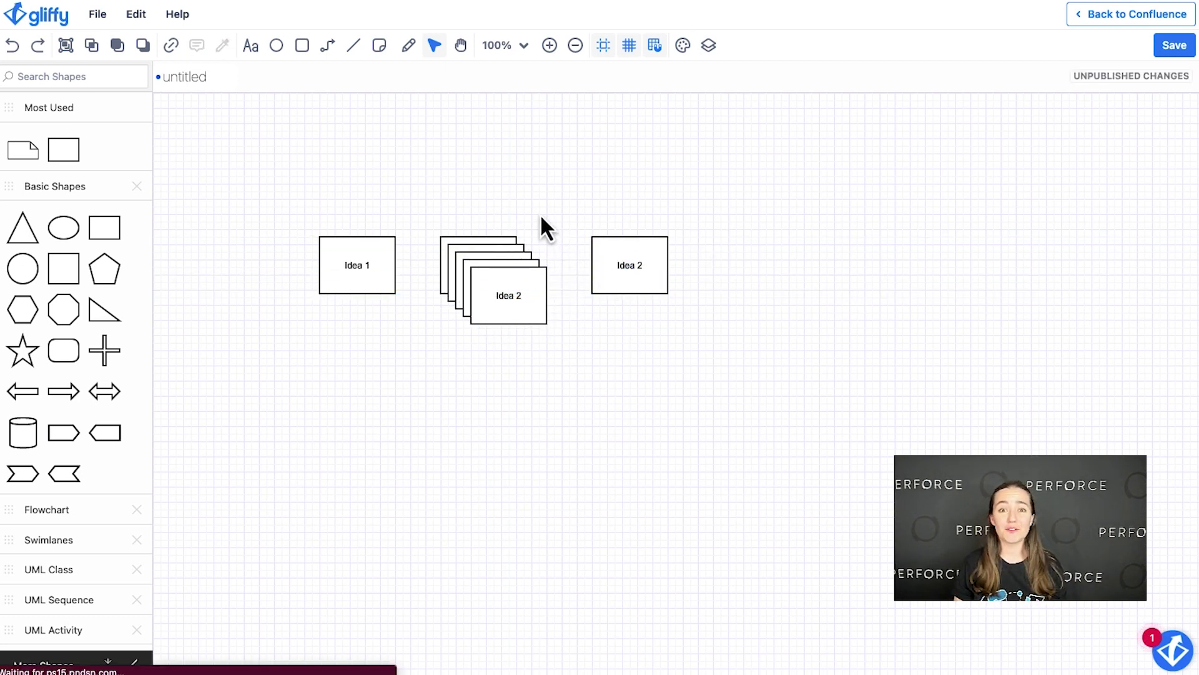
{"action": "left_click_drag", "start_coordinate": [292, 187], "coordinate": [700, 378]}
{"action": "key", "text": "Delete"}
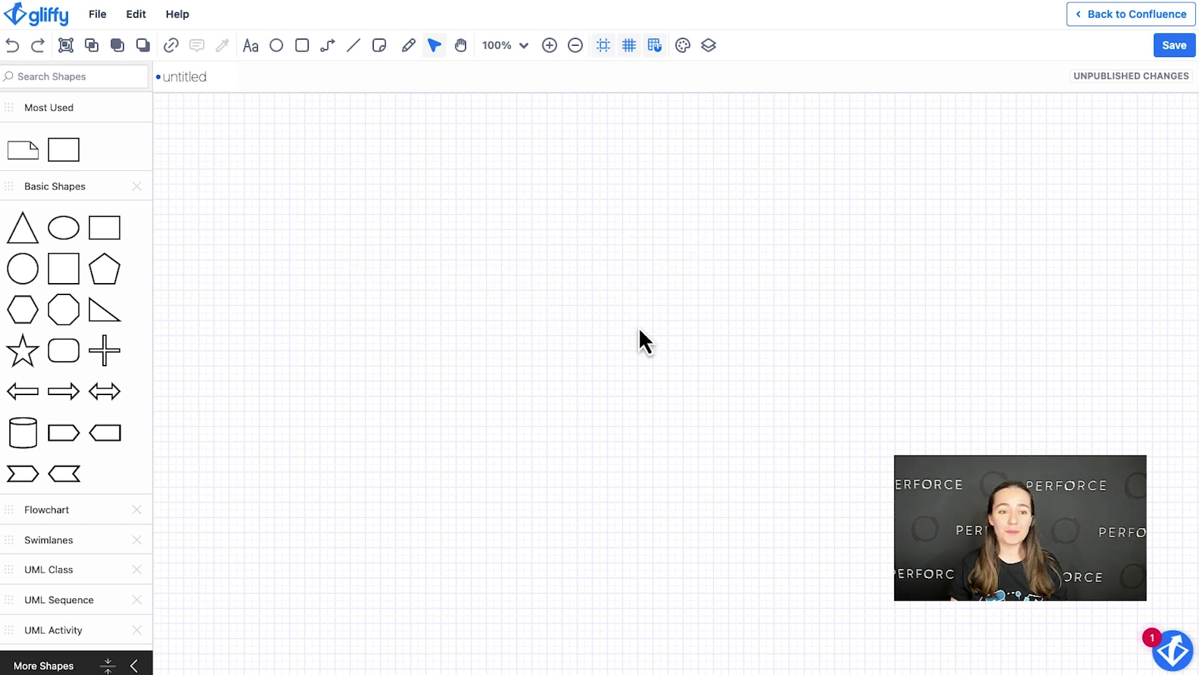
- Place three orange sticky notes in a row, labelled Idea 1, Idea 2 and Idea 3
{"action": "left_click", "coordinate": [379, 46]}
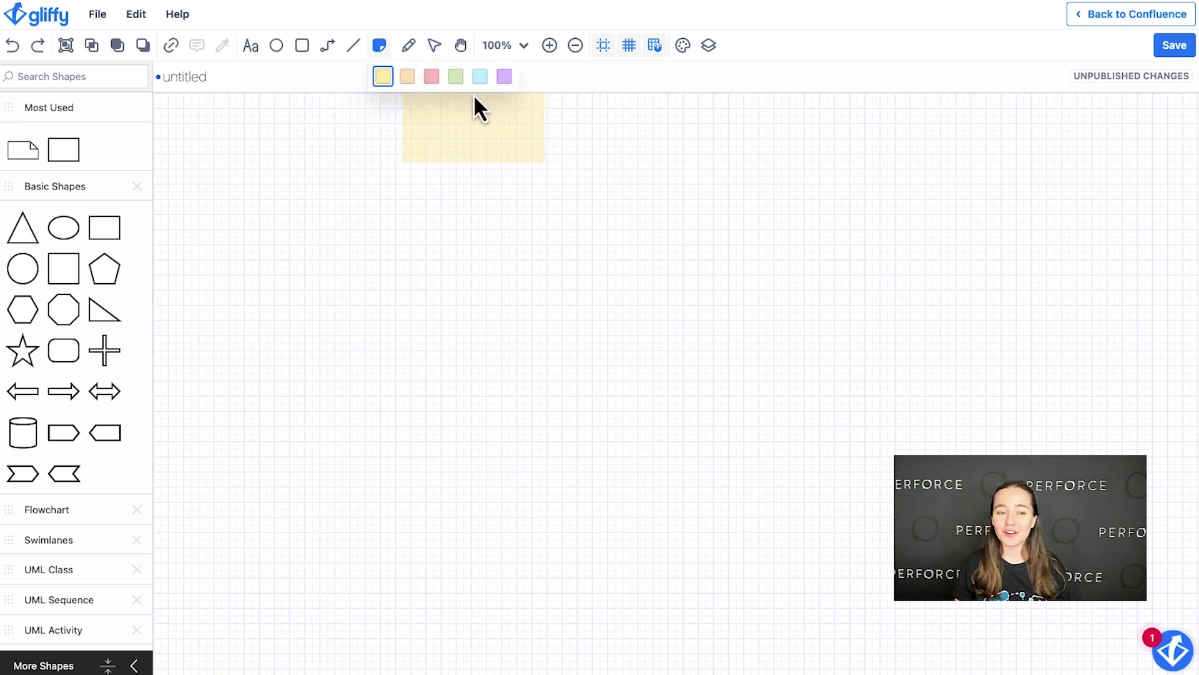
{"action": "left_click", "coordinate": [407, 77]}
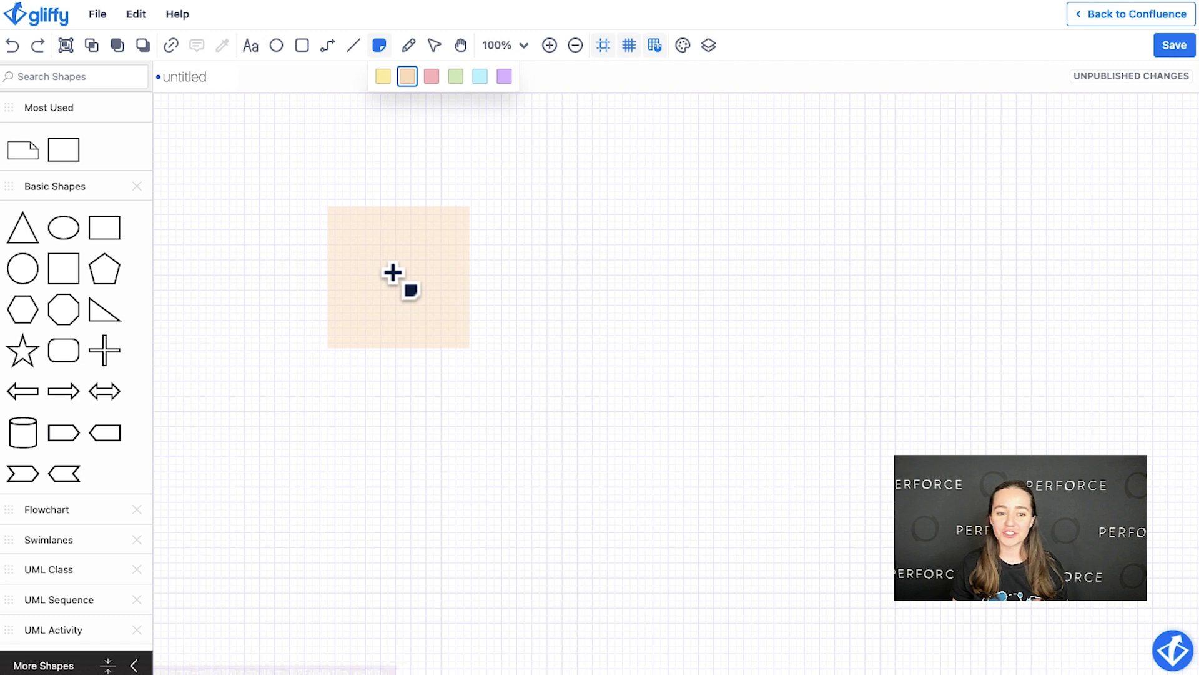
{"action": "left_click", "coordinate": [338, 233]}
{"action": "type", "text": "Idea "}
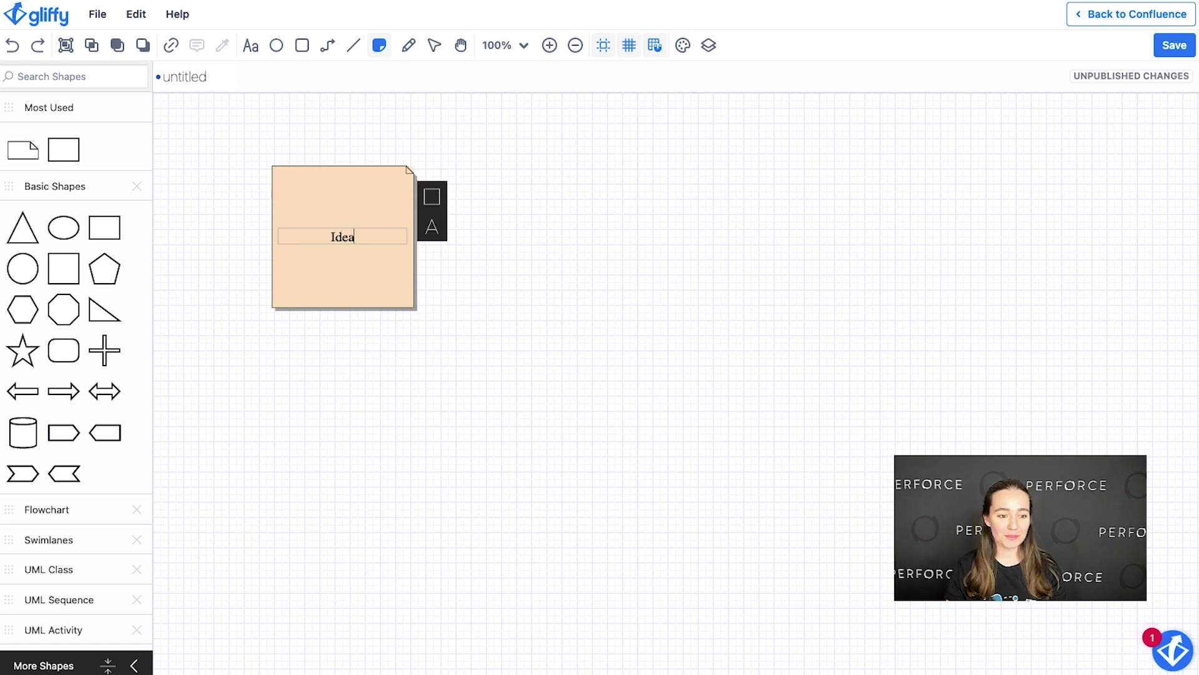
{"action": "type", "text": "1"}
{"action": "left_click", "coordinate": [509, 239]}
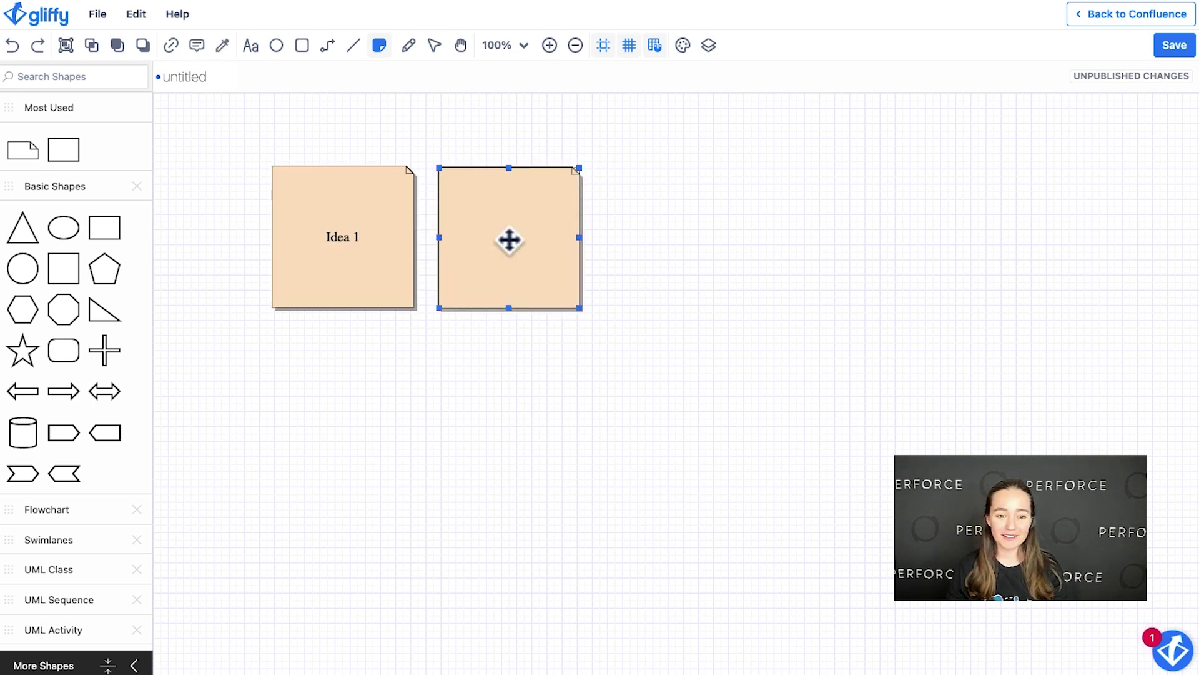
{"action": "type", "text": "Idea 2"}
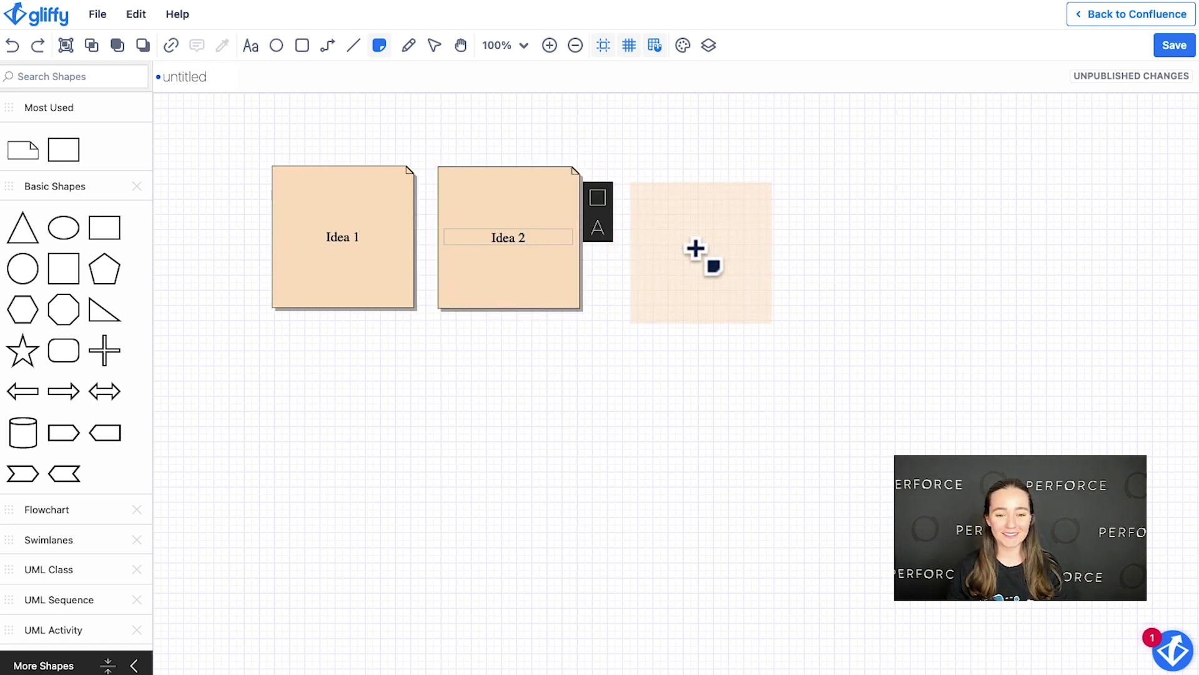
{"action": "left_click", "coordinate": [679, 241]}
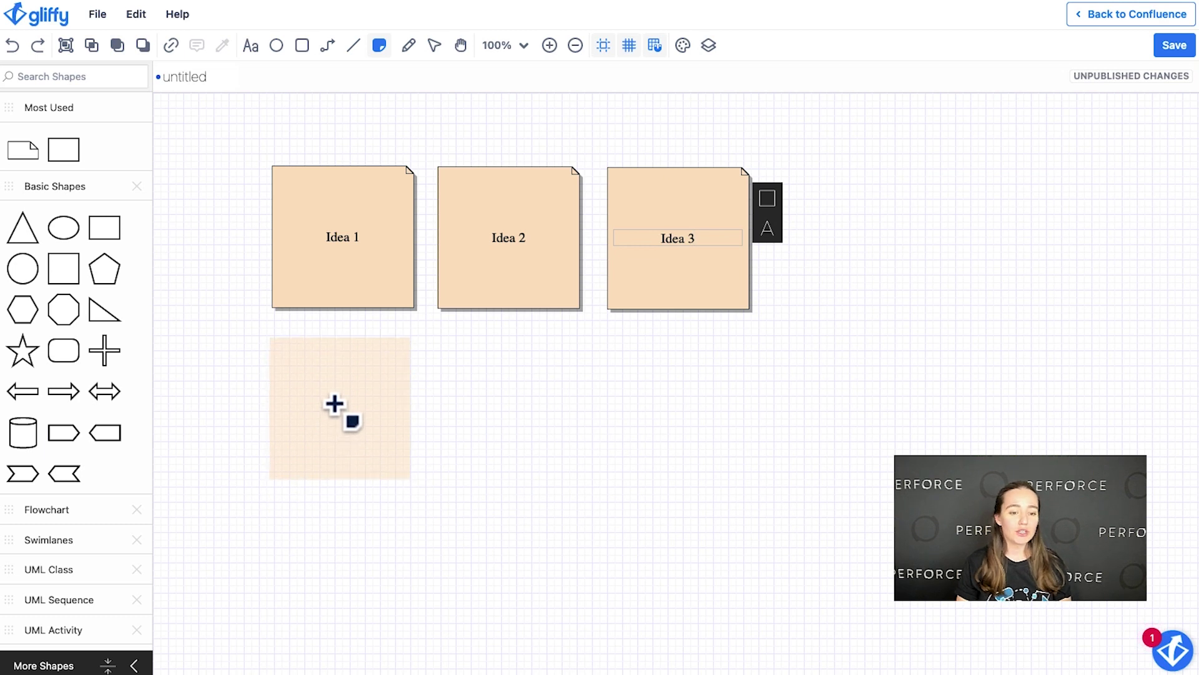
- Add five blank sticky notes in a lower row and two more at the top right
{"action": "left_click", "coordinate": [331, 401]}
{"action": "left_click", "coordinate": [508, 411]}
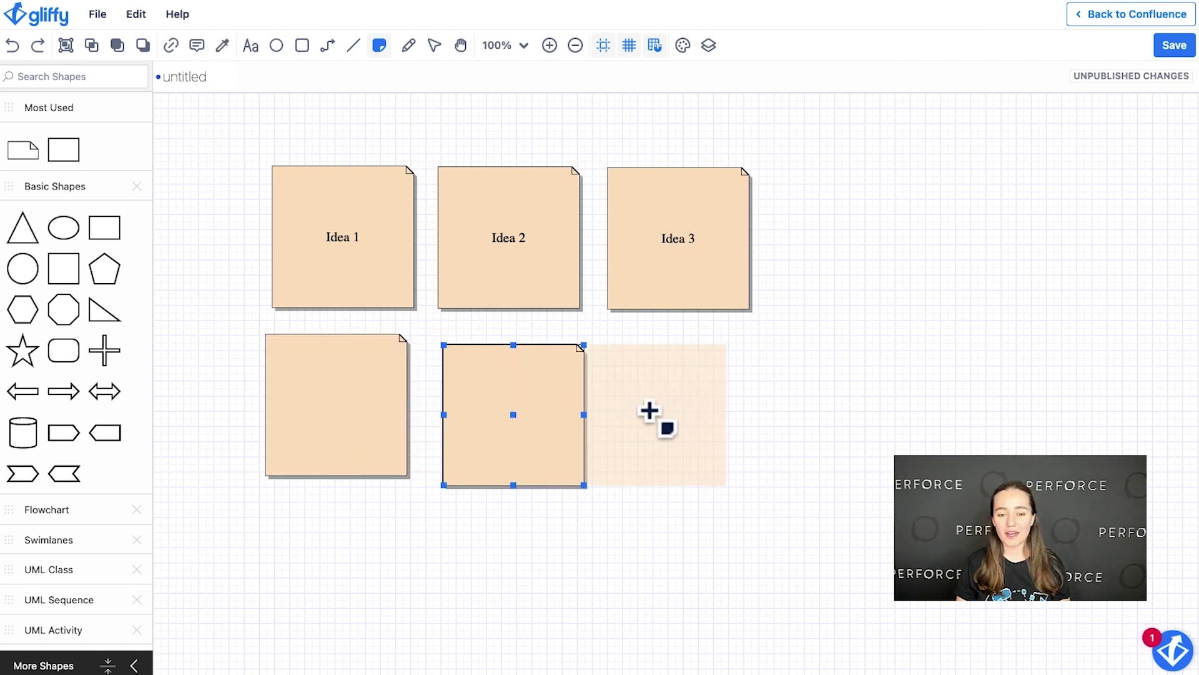
{"action": "left_click", "coordinate": [681, 410]}
{"action": "left_click", "coordinate": [848, 404]}
{"action": "left_click", "coordinate": [984, 398]}
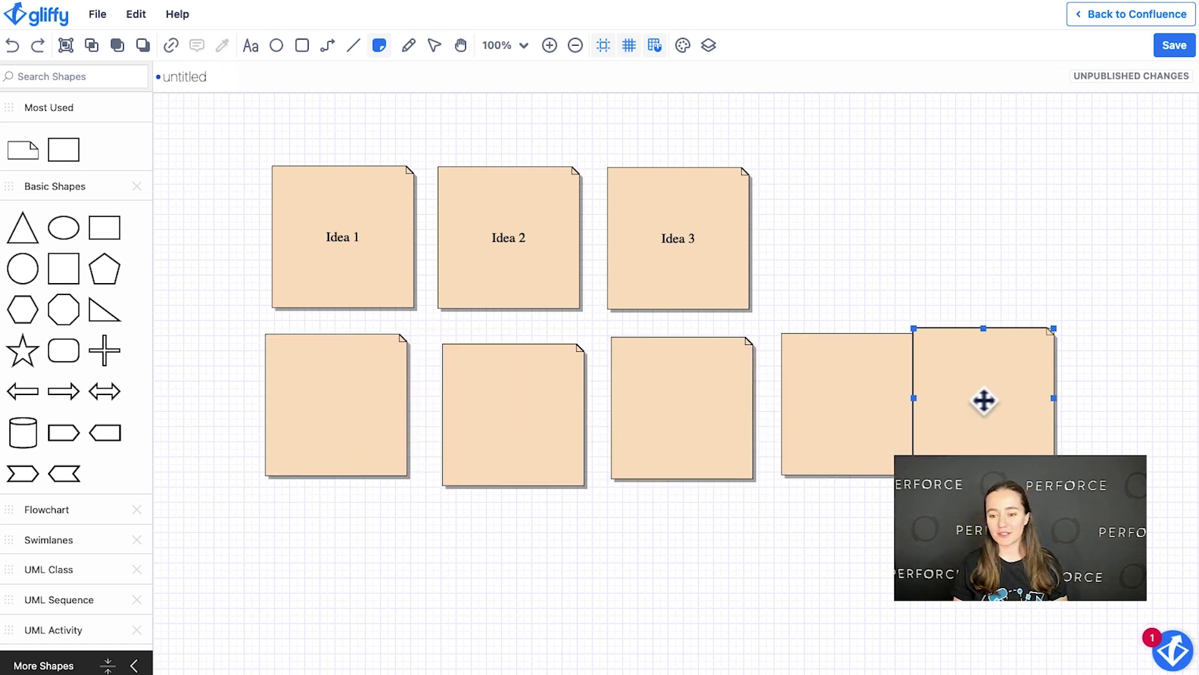
{"action": "left_click", "coordinate": [1096, 209]}
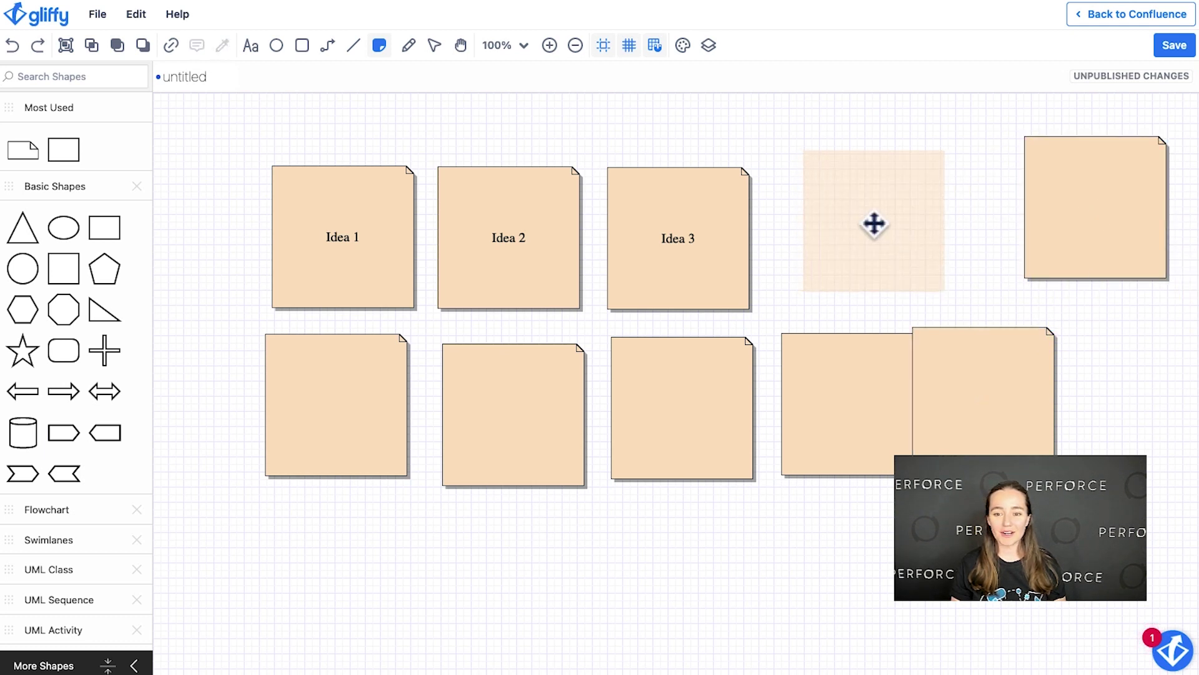
{"action": "left_click", "coordinate": [874, 221]}
{"action": "left_click", "coordinate": [434, 48]}
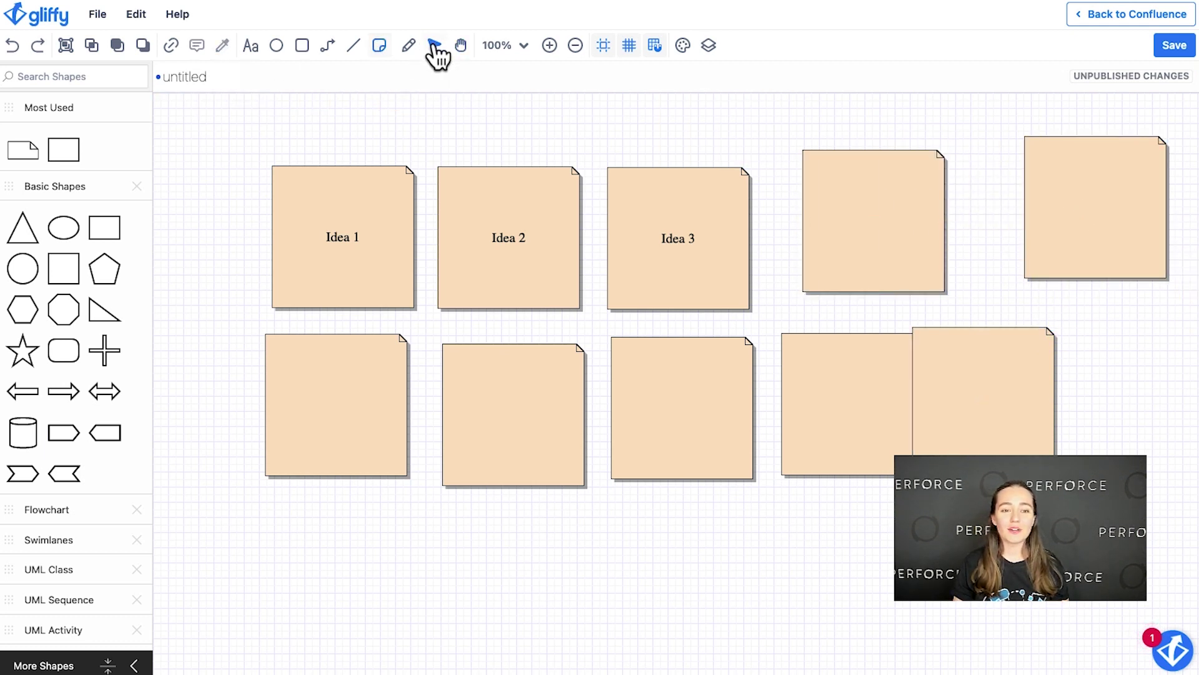
- Distribute the five lower-row notes horizontally and align their tops
{"action": "left_click_drag", "start_coordinate": [1003, 434], "coordinate": [1050, 396]}
{"action": "left_click_drag", "start_coordinate": [508, 415], "coordinate": [504, 408]}
{"action": "left_click_drag", "start_coordinate": [219, 314], "coordinate": [1162, 528]}
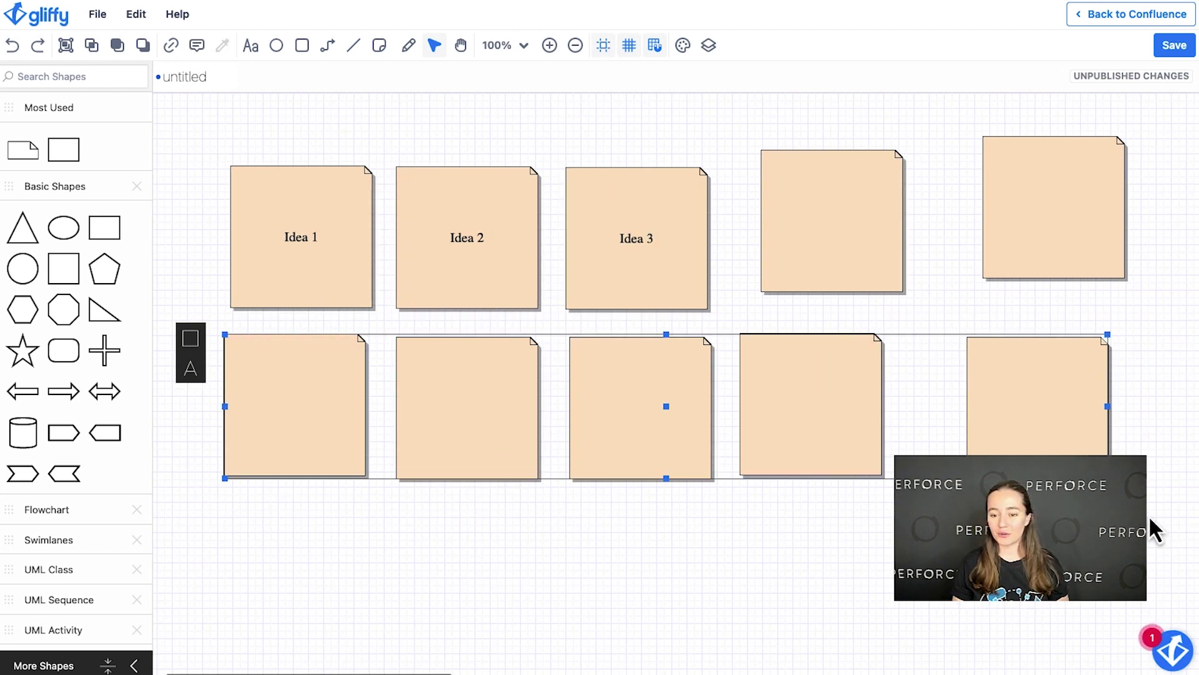
{"action": "left_click", "coordinate": [194, 344]}
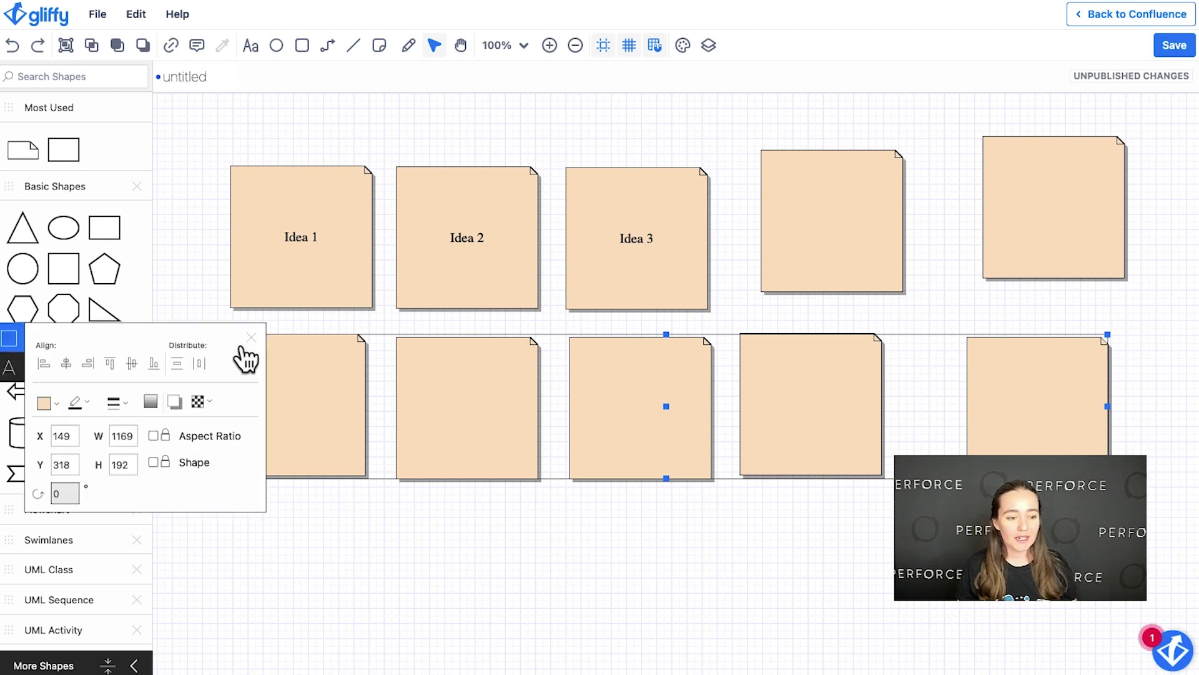
{"action": "left_click", "coordinate": [199, 364]}
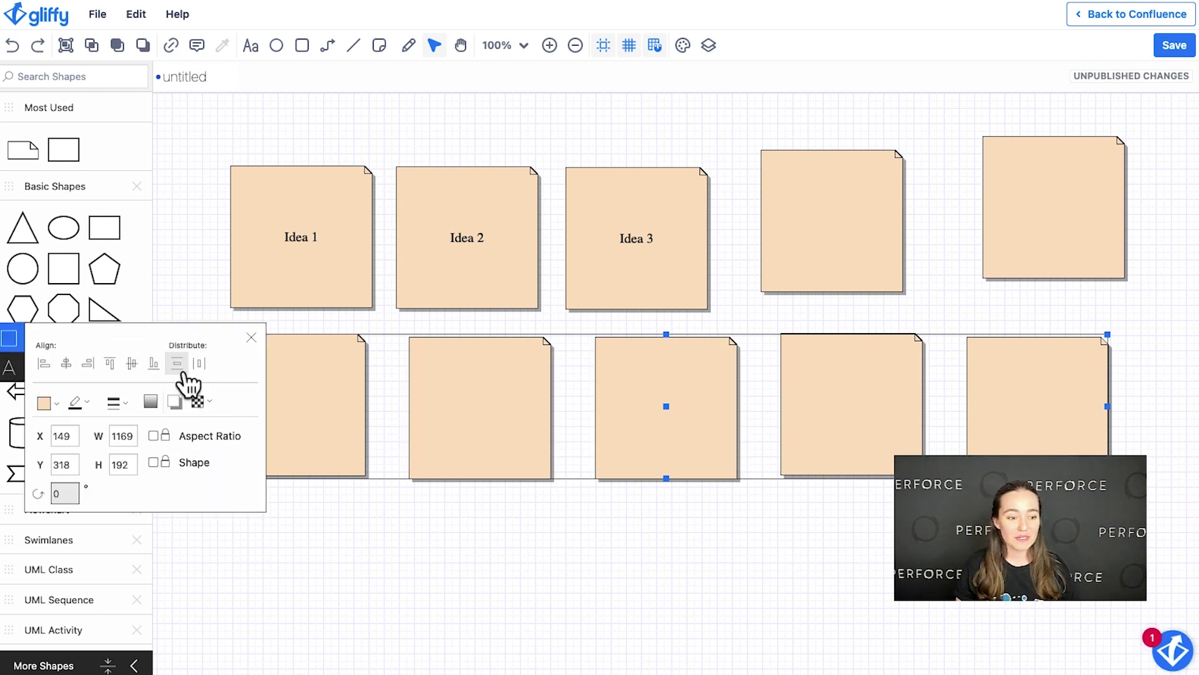
{"action": "left_click", "coordinate": [109, 365]}
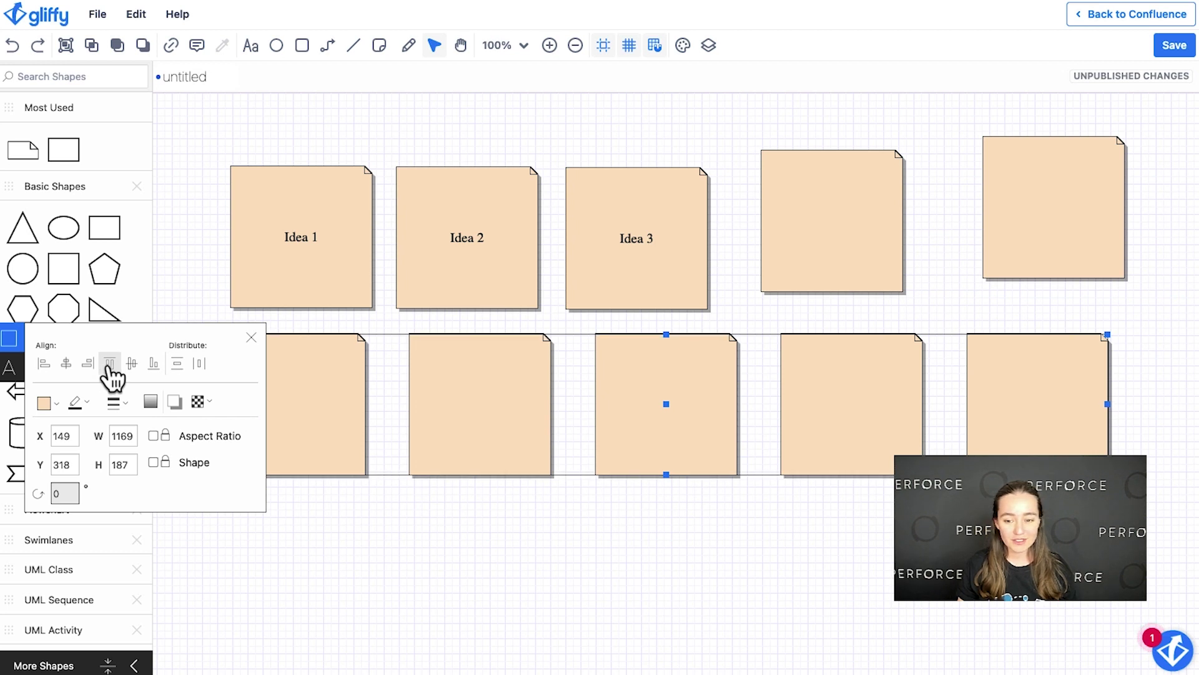
{"action": "left_click", "coordinate": [509, 539]}
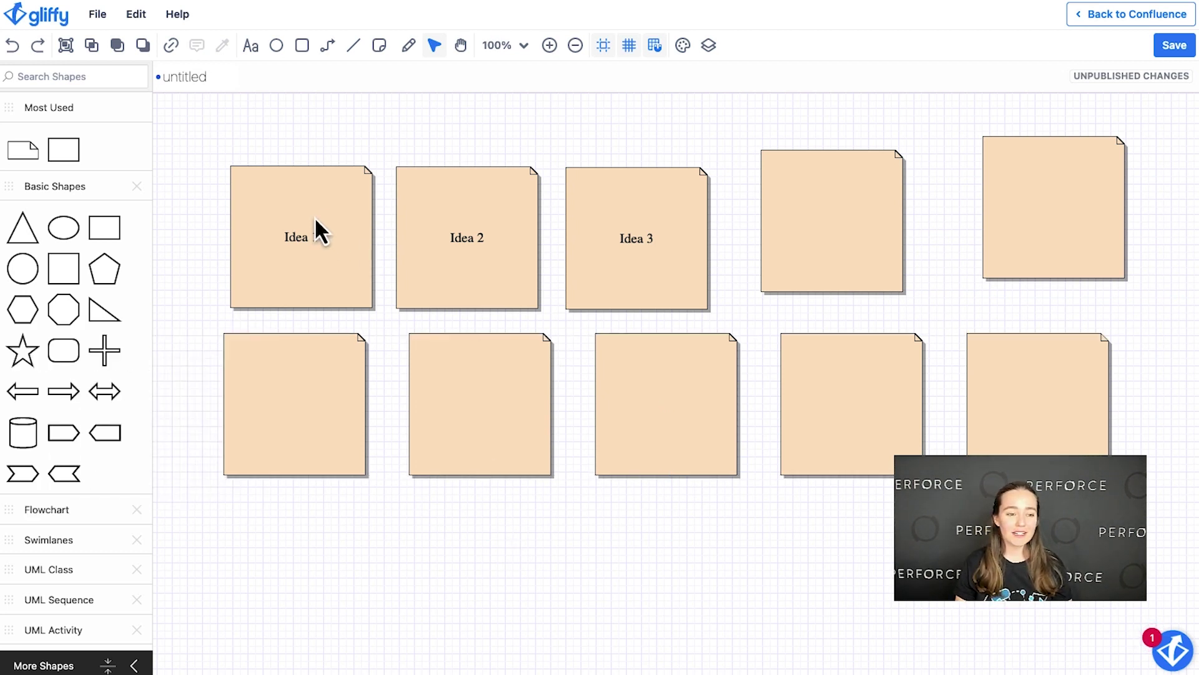
- Label the first two lower-row notes Idea 4 and Idea 5
{"action": "left_click", "coordinate": [311, 400]}
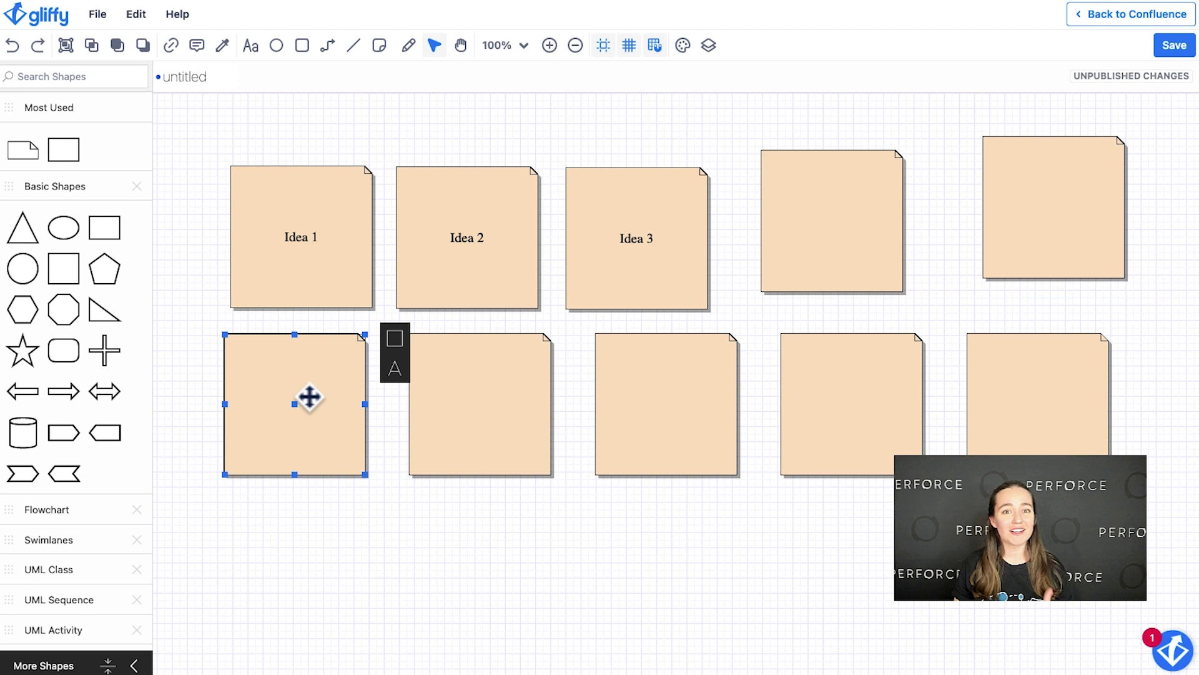
{"action": "double_click", "coordinate": [311, 399]}
{"action": "type", "text": "Idea 4"}
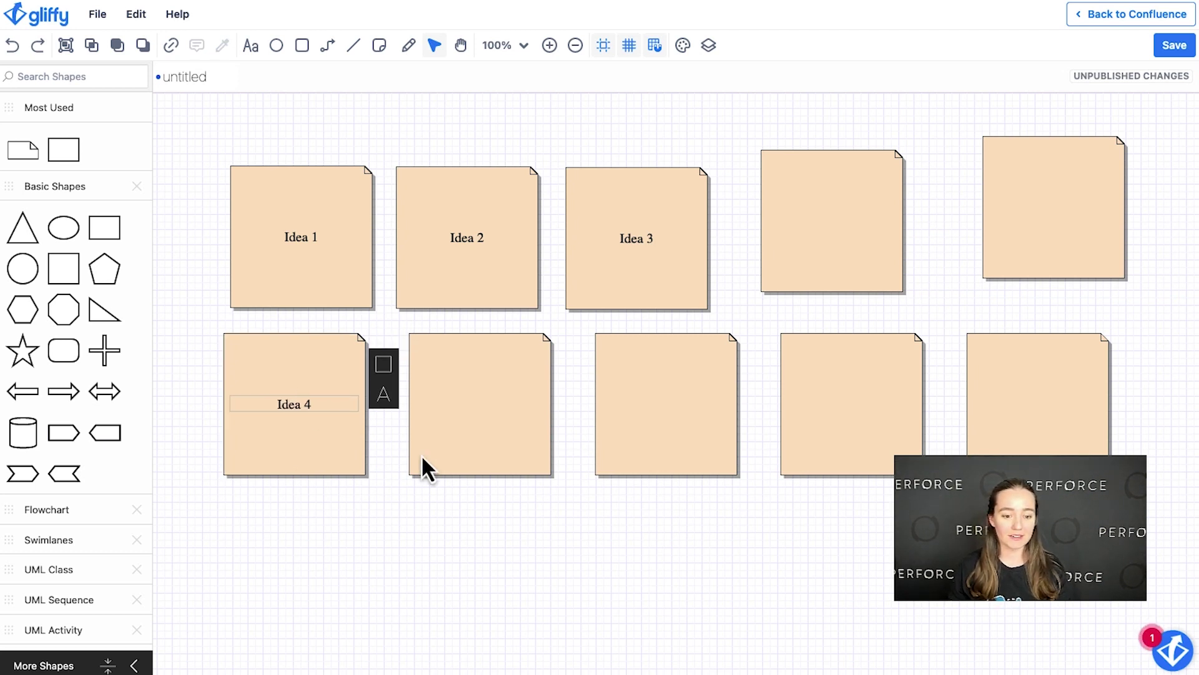
{"action": "left_click_drag", "start_coordinate": [468, 410], "coordinate": [466, 410]}
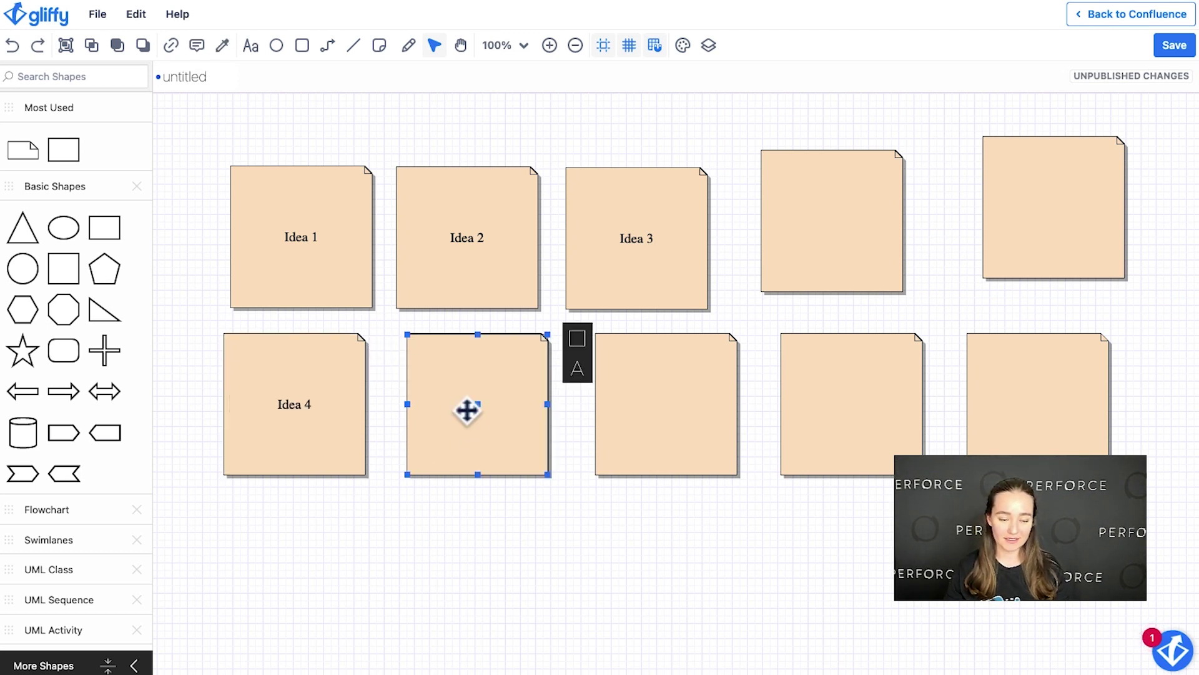
{"action": "double_click", "coordinate": [466, 410]}
{"action": "type", "text": "O"}
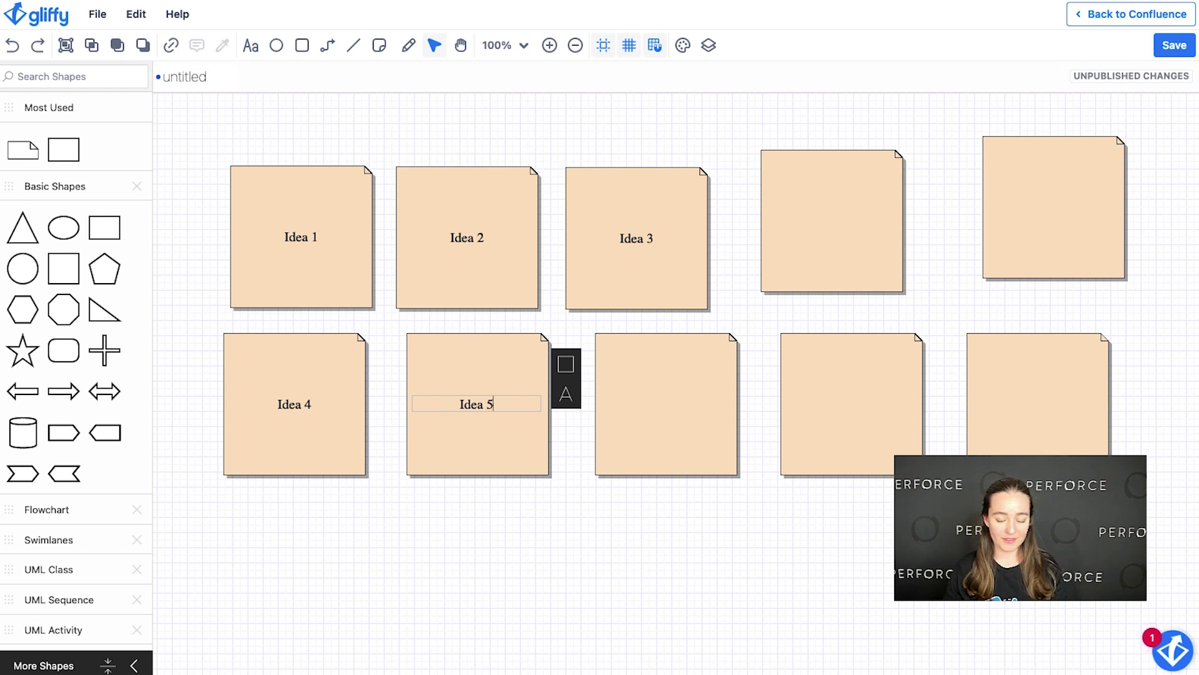
{"action": "left_click", "coordinate": [563, 575]}
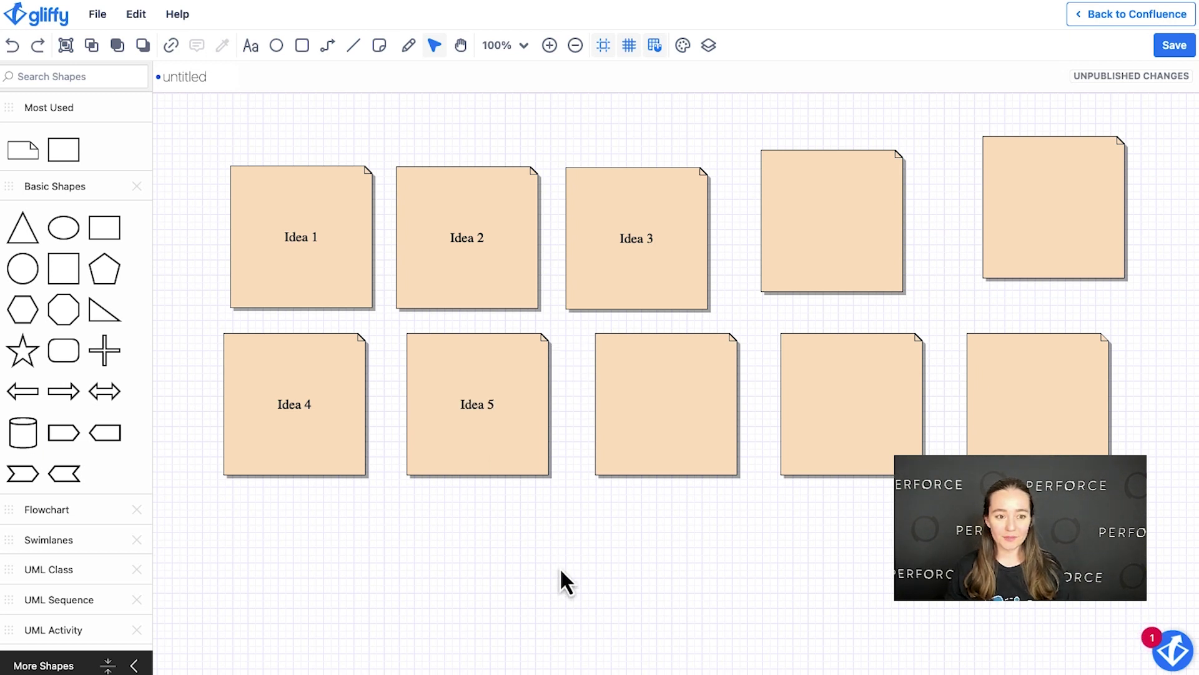
- Reposition the blank note beside Idea 5 slightly
{"action": "left_click", "coordinate": [379, 47]}
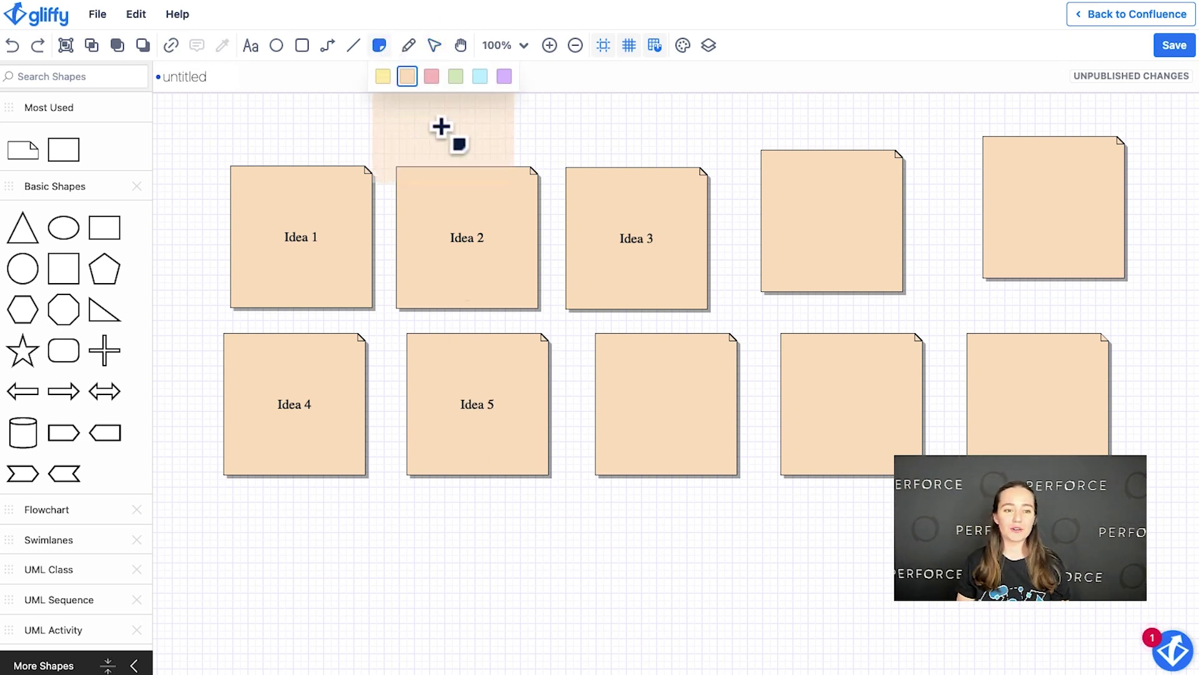
{"action": "left_click", "coordinate": [435, 45]}
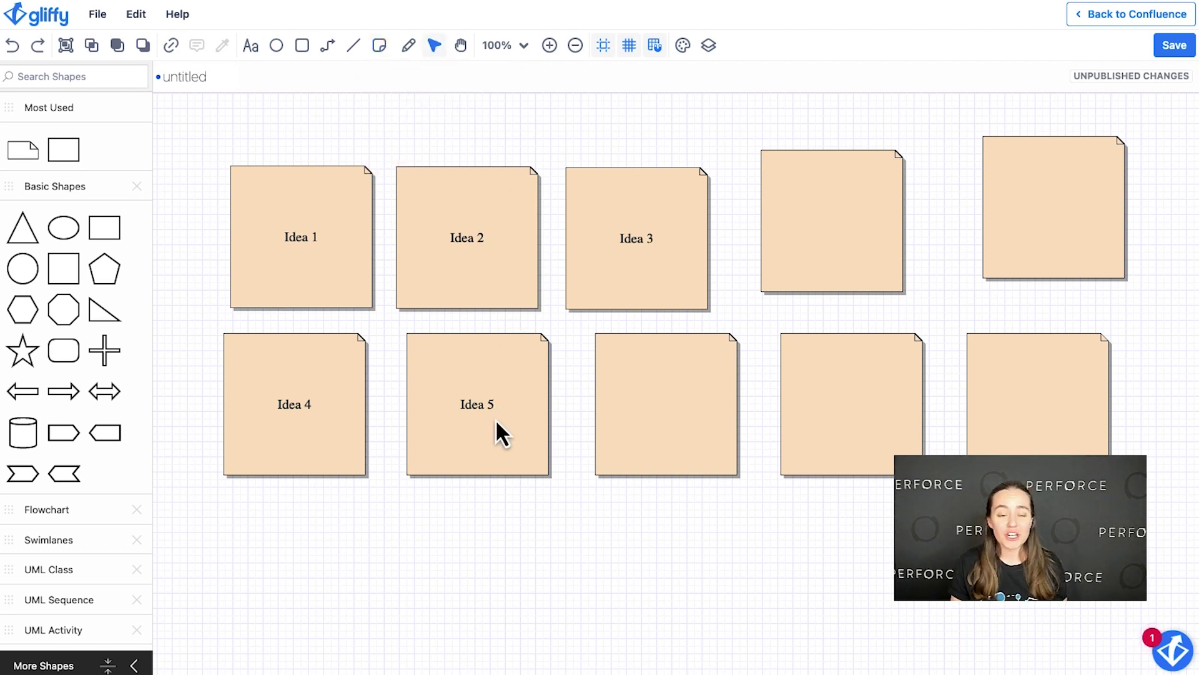
{"action": "mouse_move", "coordinate": [654, 396]}
{"action": "left_mouse_down"}
{"action": "mouse_move", "coordinate": [637, 402]}
{"action": "mouse_move", "coordinate": [660, 402]}
{"action": "left_mouse_up"}
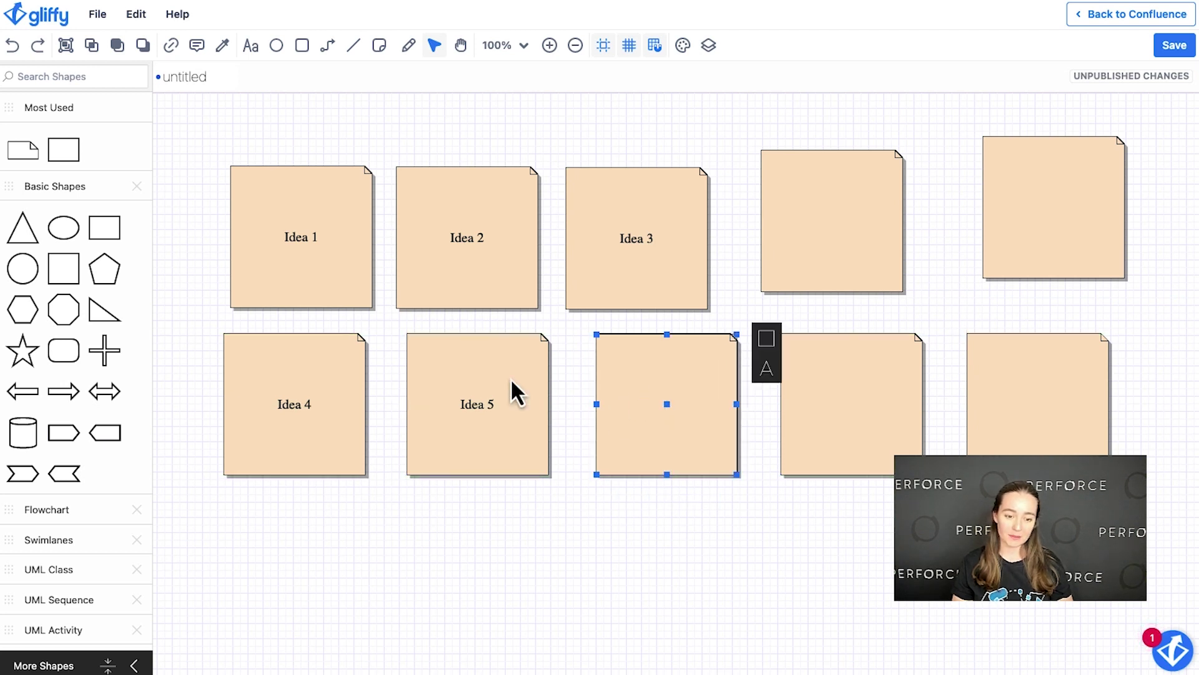
- Give the Idea 5 note an orange fill and a 0px outline width
{"action": "left_click", "coordinate": [493, 368]}
{"action": "left_click", "coordinate": [578, 339]}
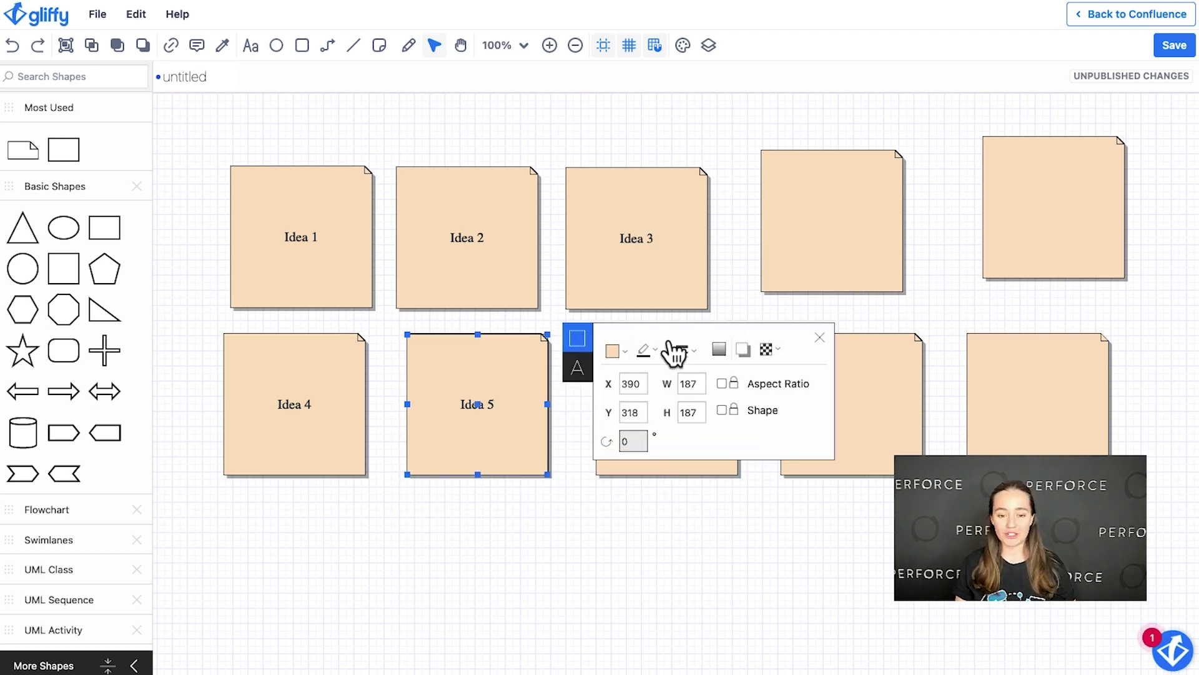
{"action": "left_click", "coordinate": [622, 352]}
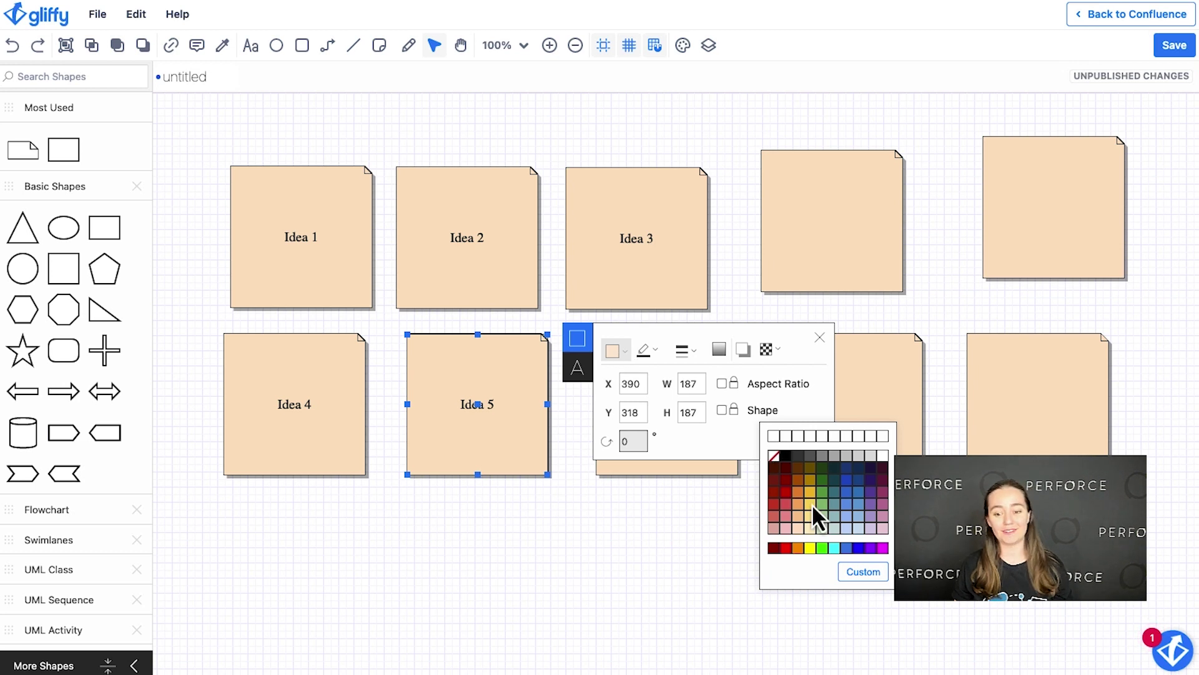
{"action": "left_click", "coordinate": [797, 496]}
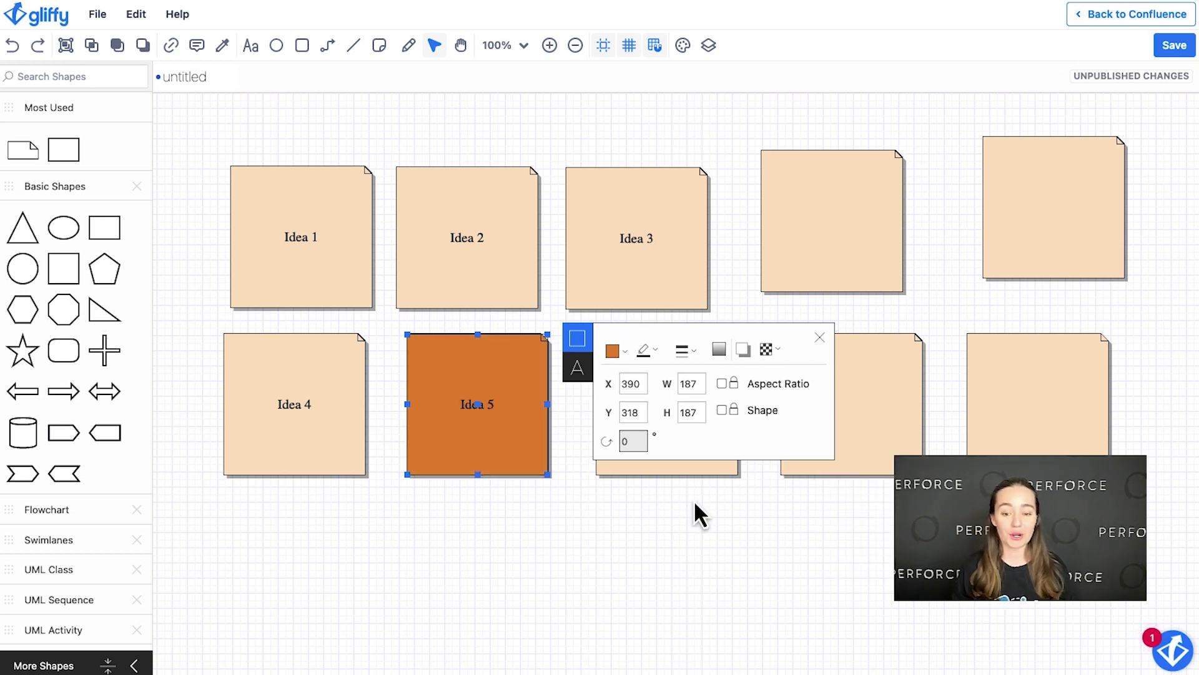
{"action": "left_click", "coordinate": [686, 351]}
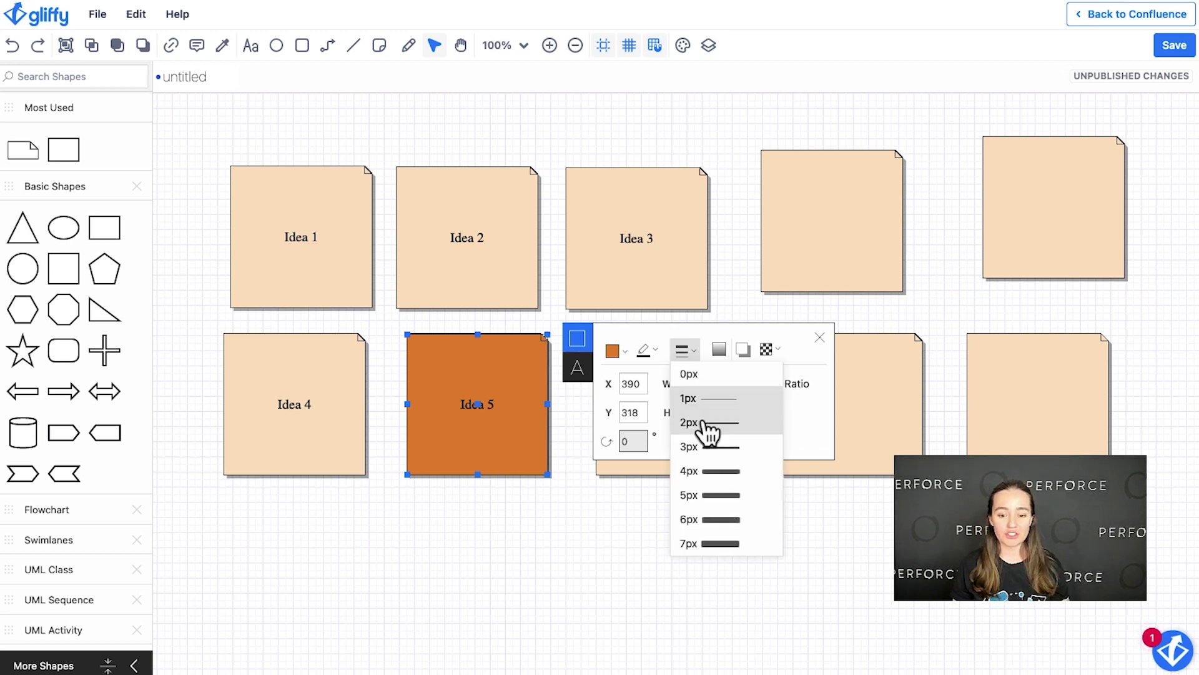
{"action": "left_click", "coordinate": [705, 428]}
{"action": "left_click", "coordinate": [685, 351]}
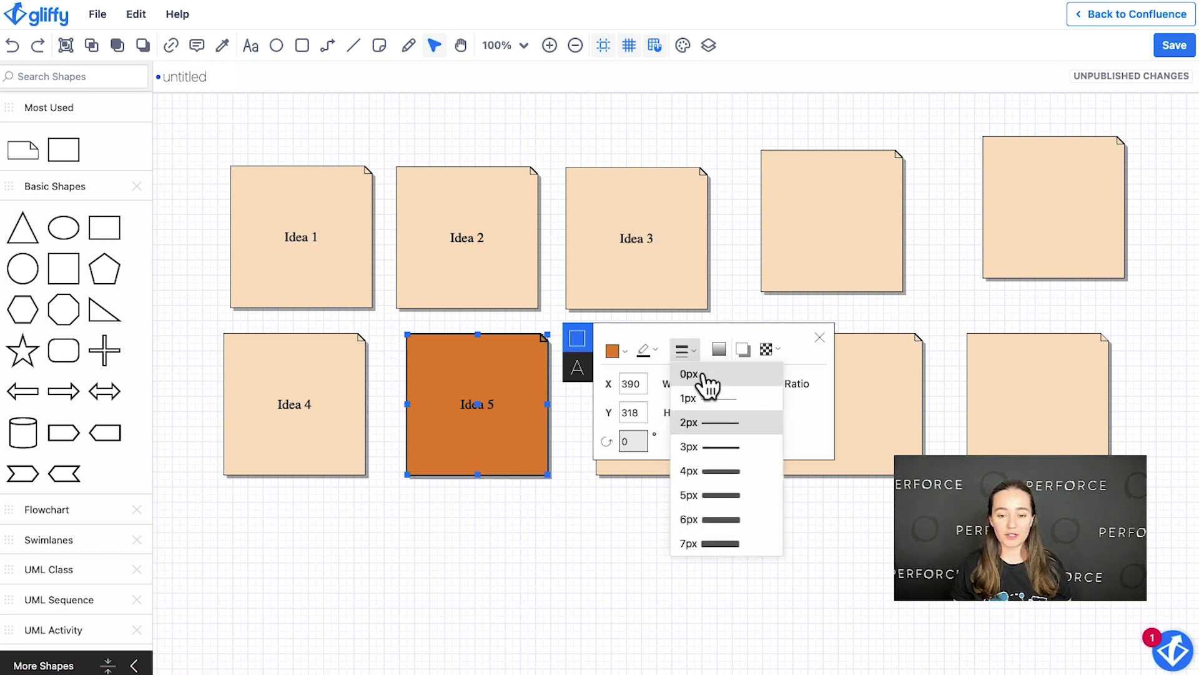
{"action": "left_click", "coordinate": [690, 355]}
{"action": "left_click", "coordinate": [594, 550]}
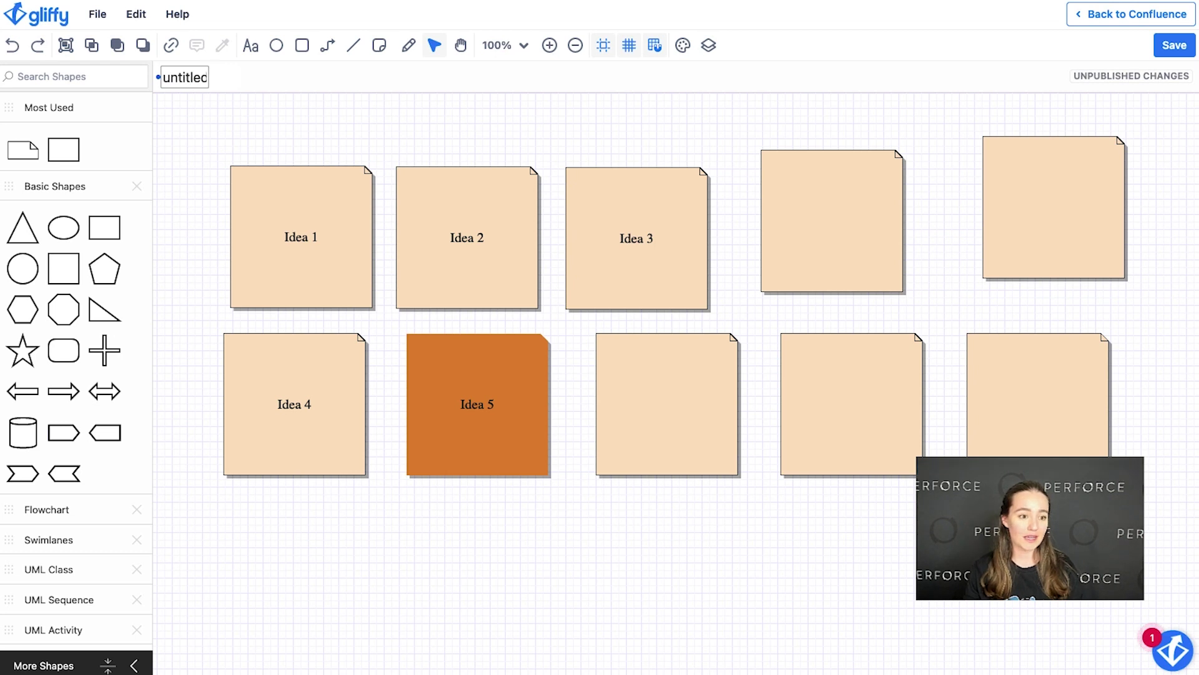
- Retitle the untitled diagram 'Sticky Notes Demo', save, and go back to Confluence
{"action": "left_click", "coordinate": [185, 77]}
{"action": "type", "text": "Sticky Notes Demo"}
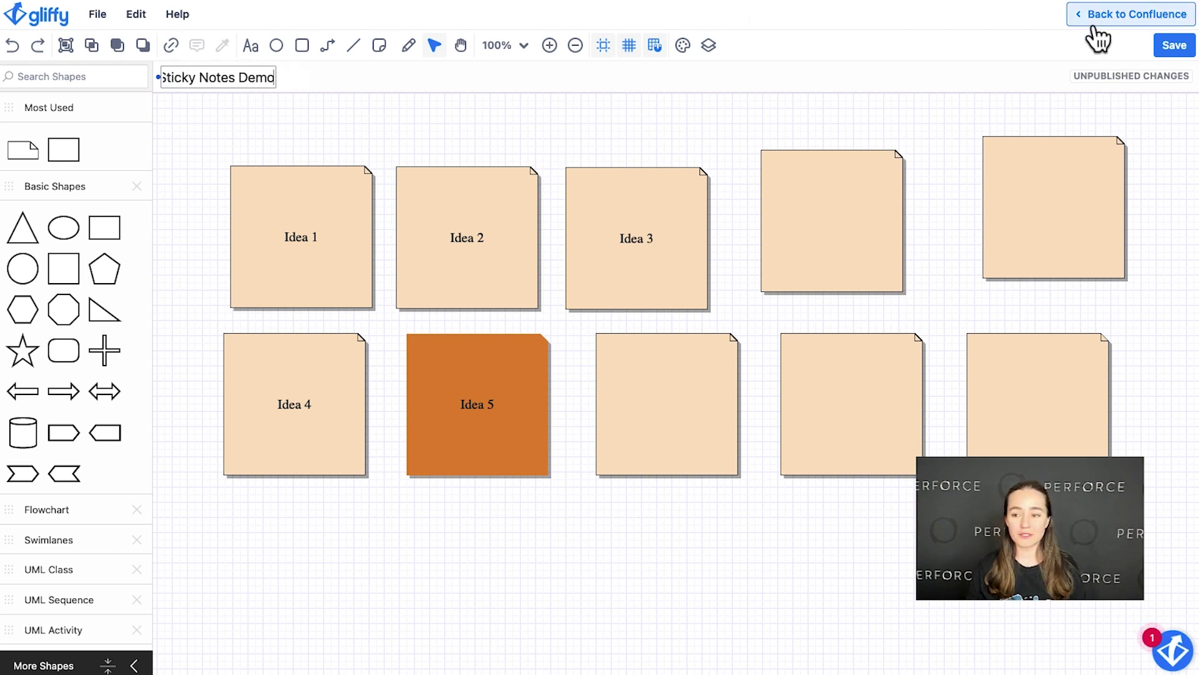
{"action": "left_click", "coordinate": [1175, 45]}
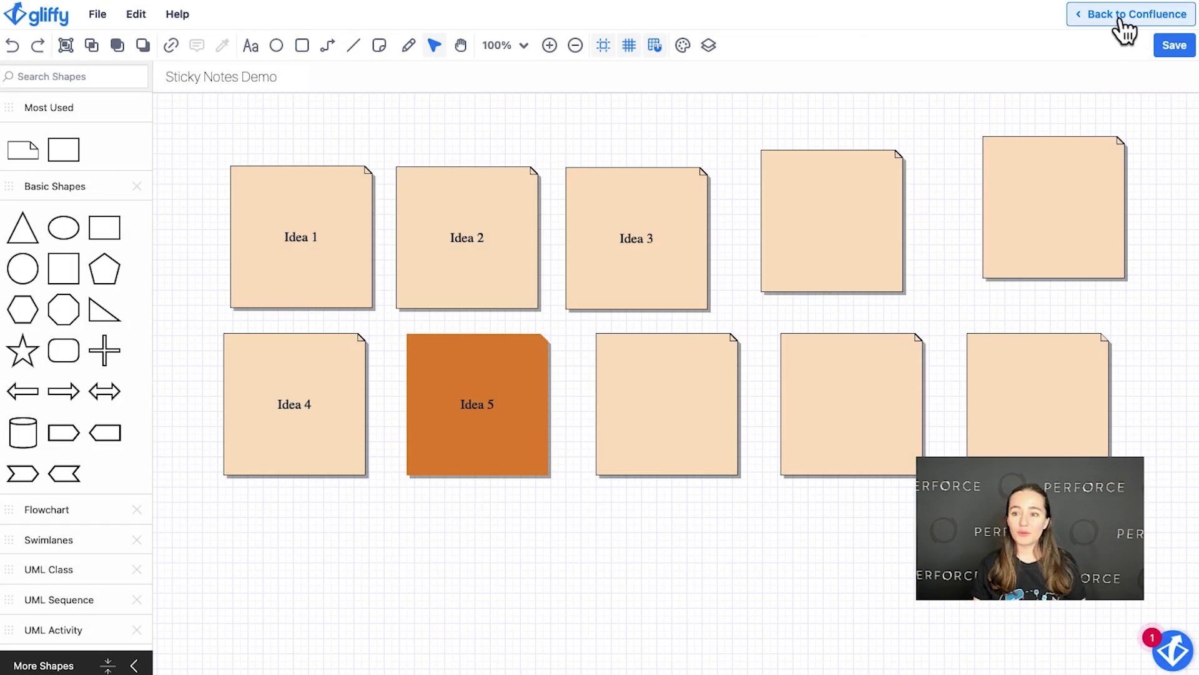
{"action": "left_click", "coordinate": [1130, 14]}
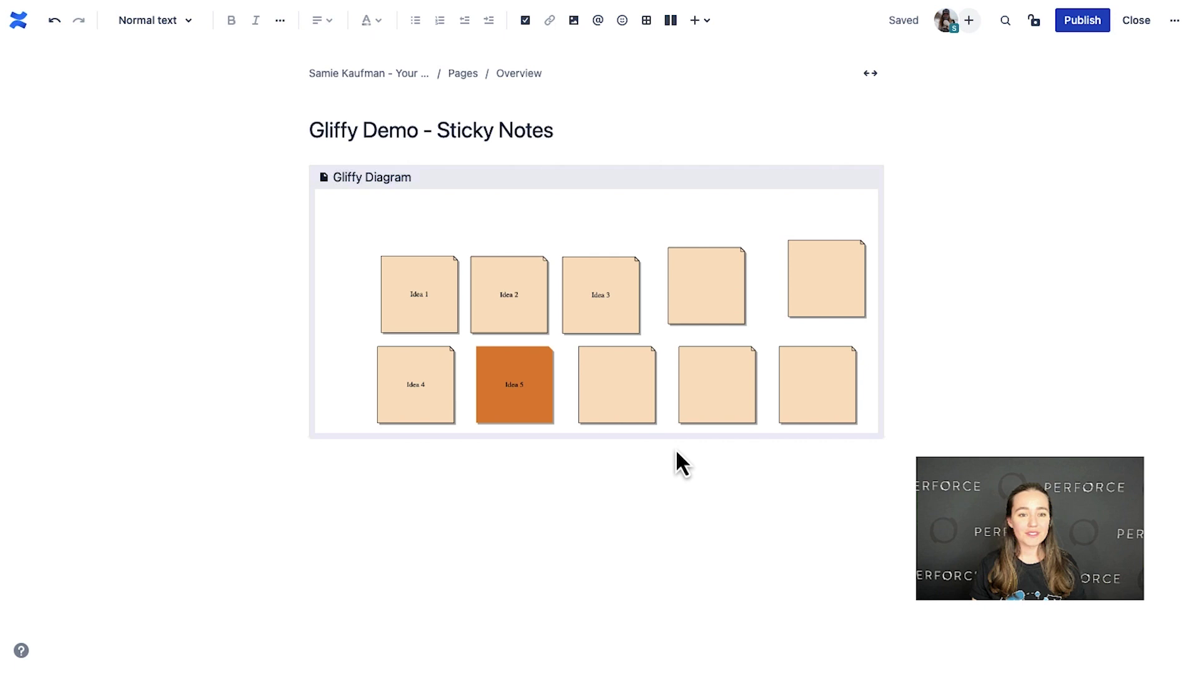